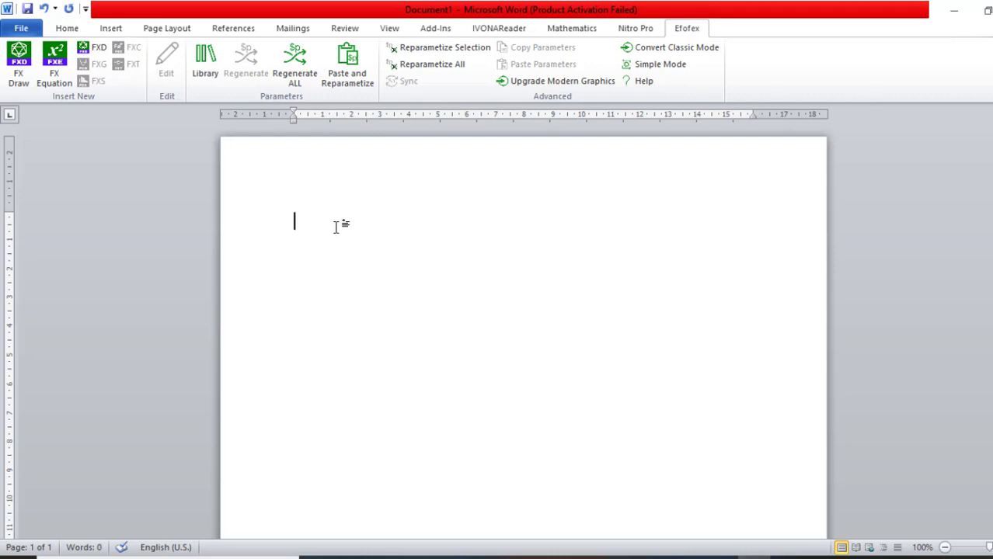
Write "Quadratic formula is x =" on the first line of the blank document.
text(quadratic forma)
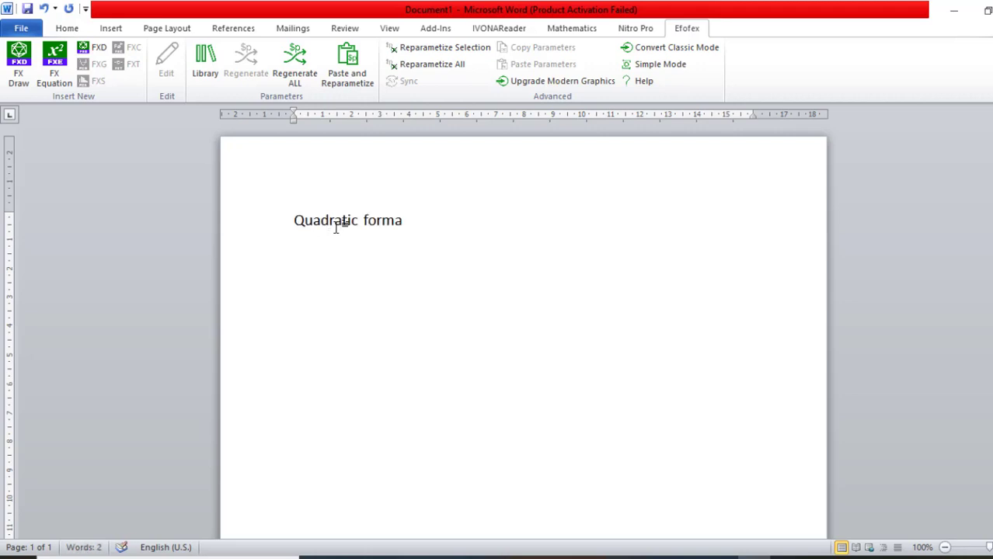
key(BackSpace)
text(ula is)
text(x =)
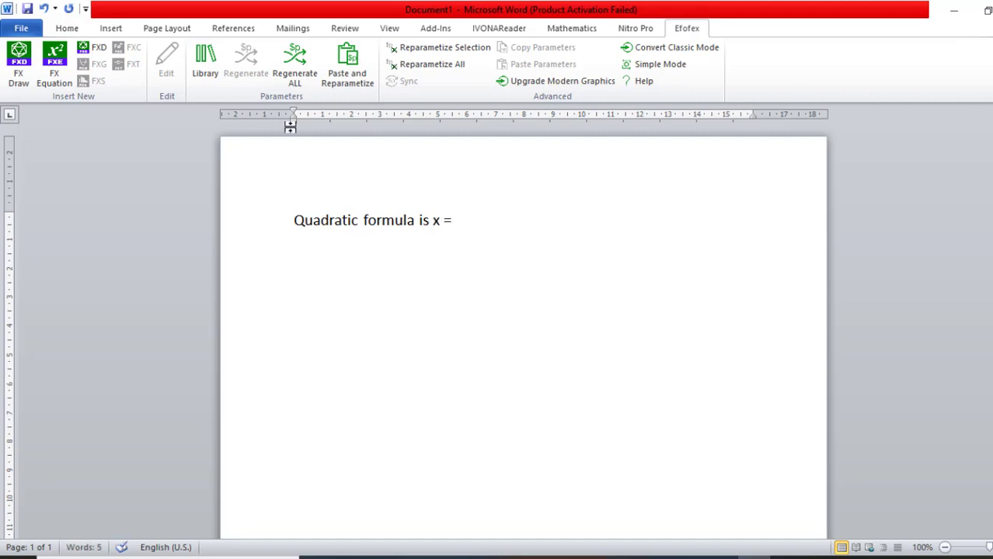
Insert the built-in Quadratic Formula equation after "x =".
click(109, 28)
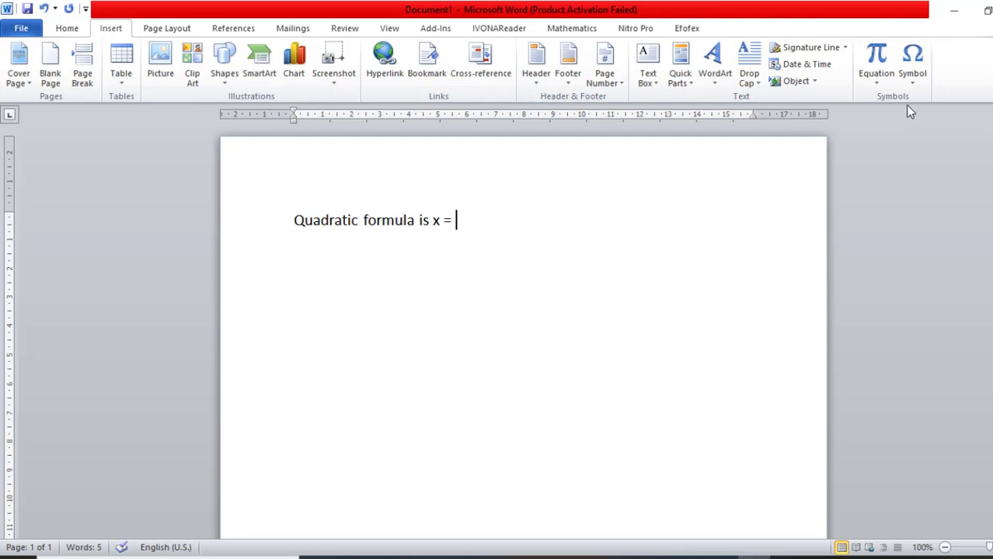
click(880, 76)
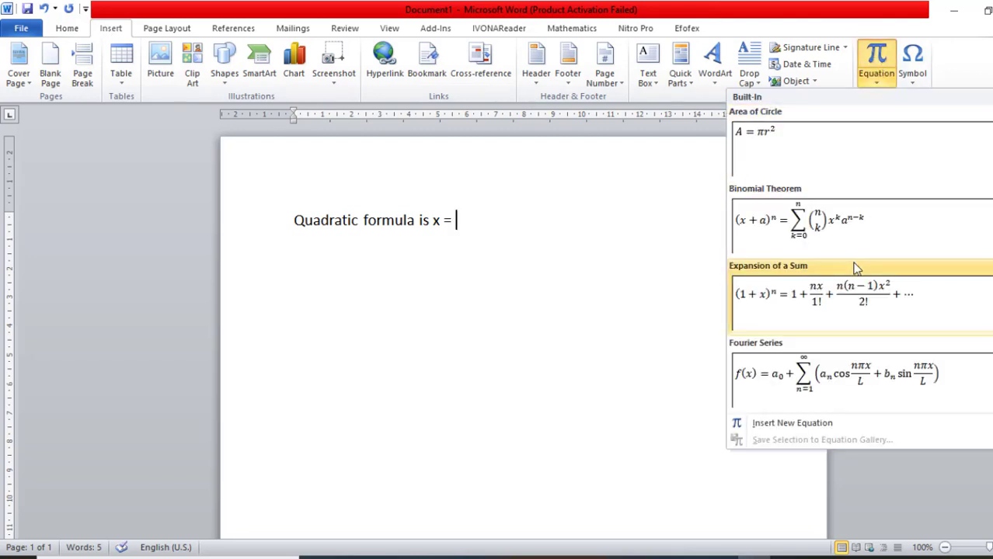
scroll(891, 297, down, 2)
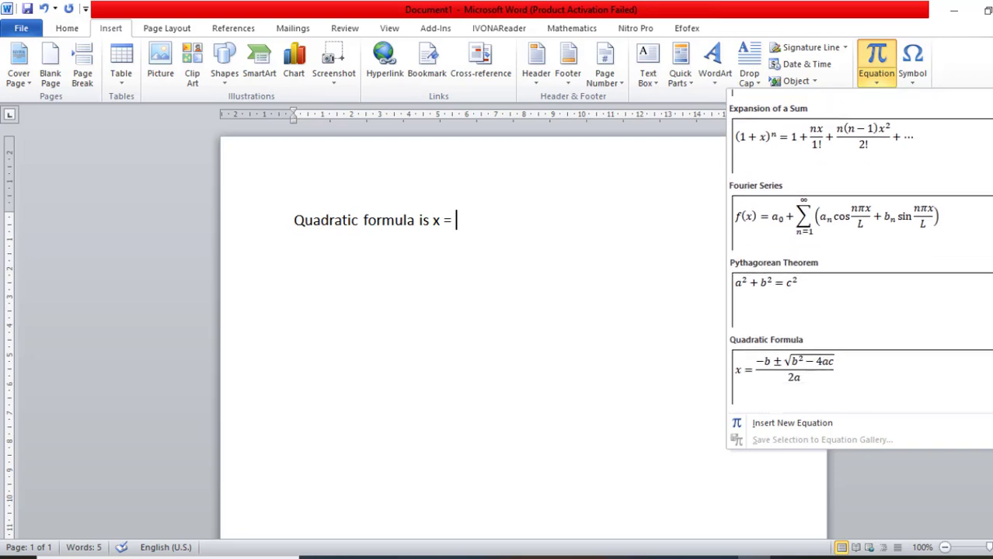
scroll(878, 301, down, 1)
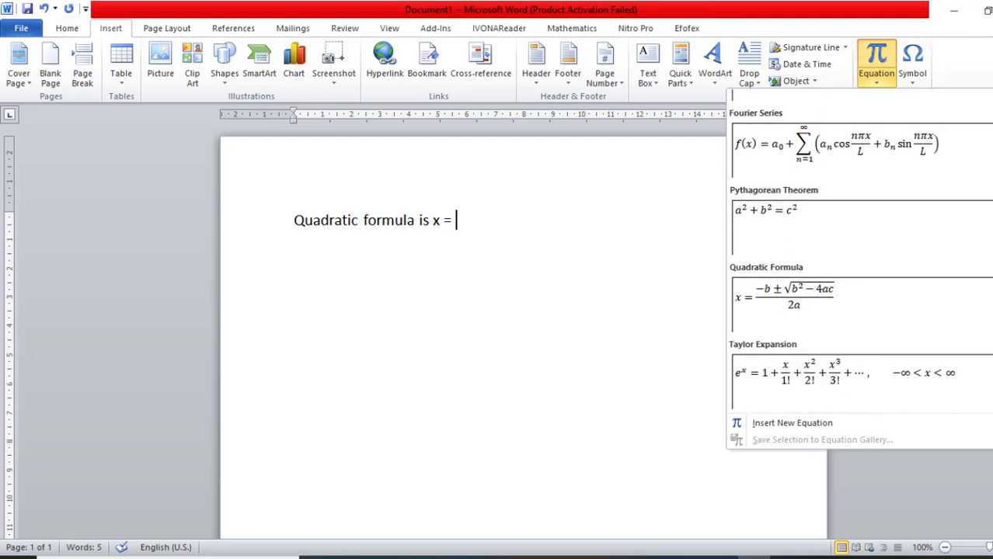
click(835, 307)
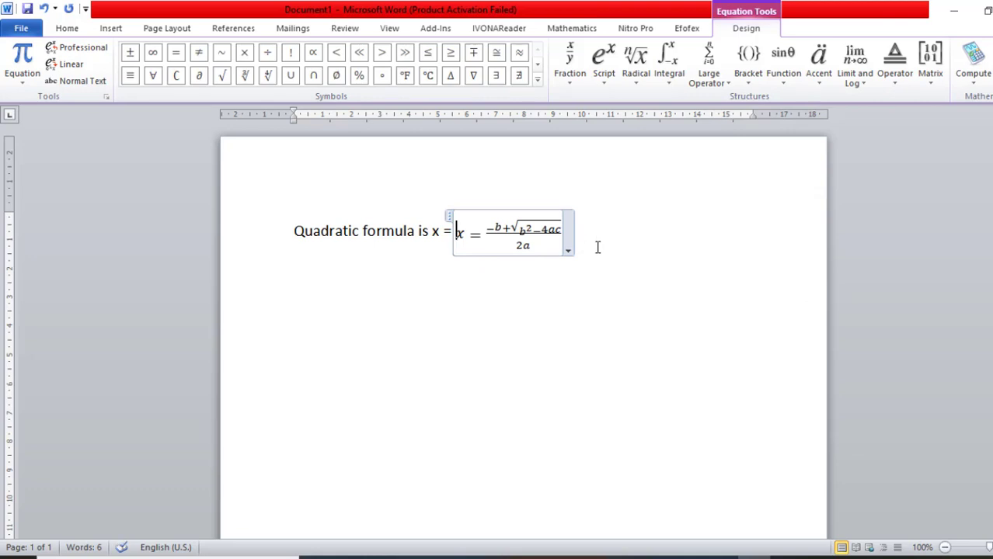
click(597, 246)
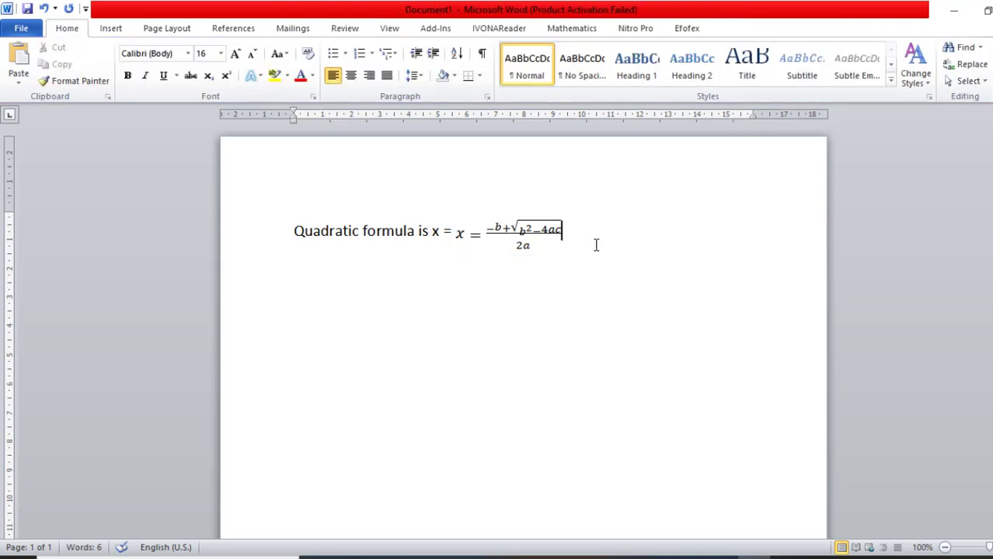
Undo the equation insertion and remove "x =" so the line ends after "is".
key(ctrl+z)
key(ctrl+z)
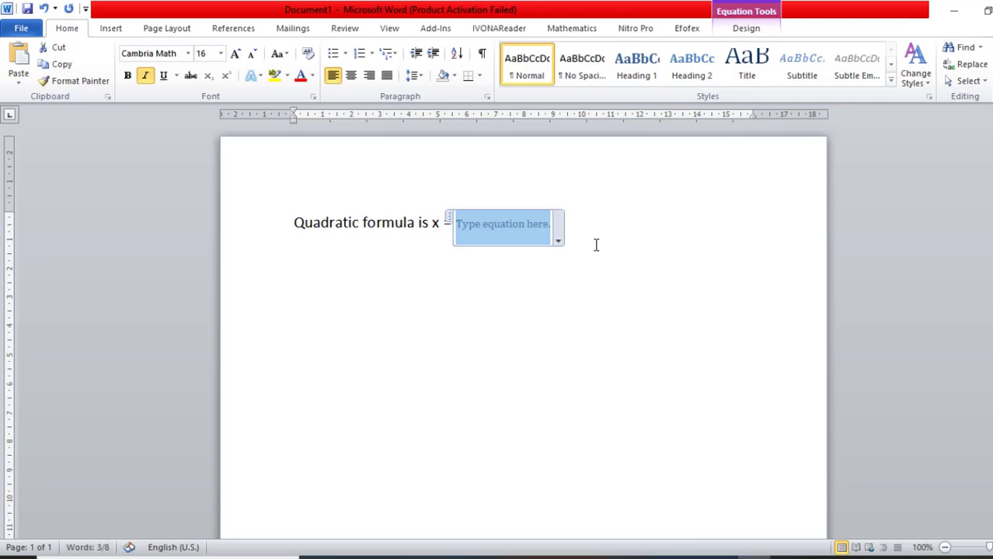
key(ctrl+z)
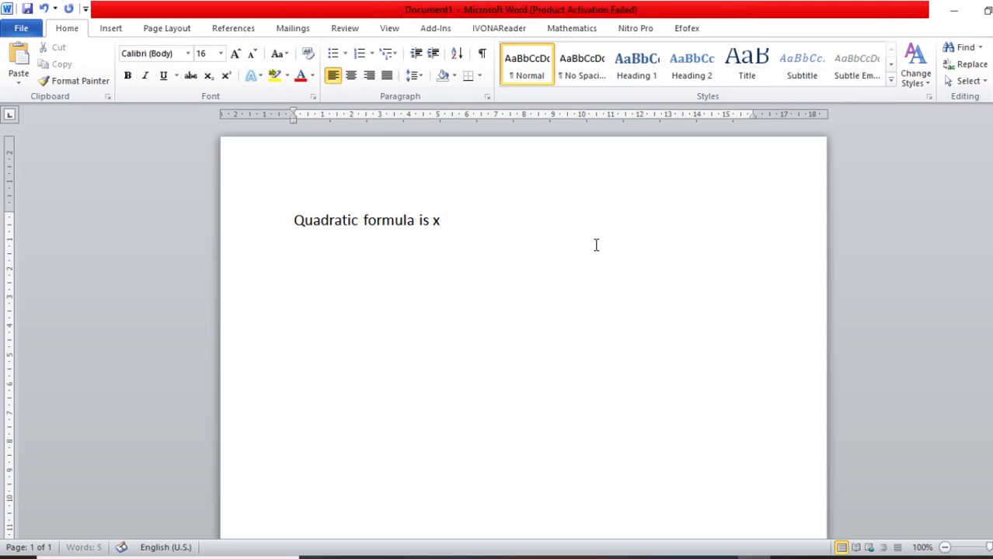
key(BackSpace)
key(BackSpace)
Create the quadratic formula in FX Equation with the shortcut qf and insert it at the end of the line.
click(679, 31)
click(57, 77)
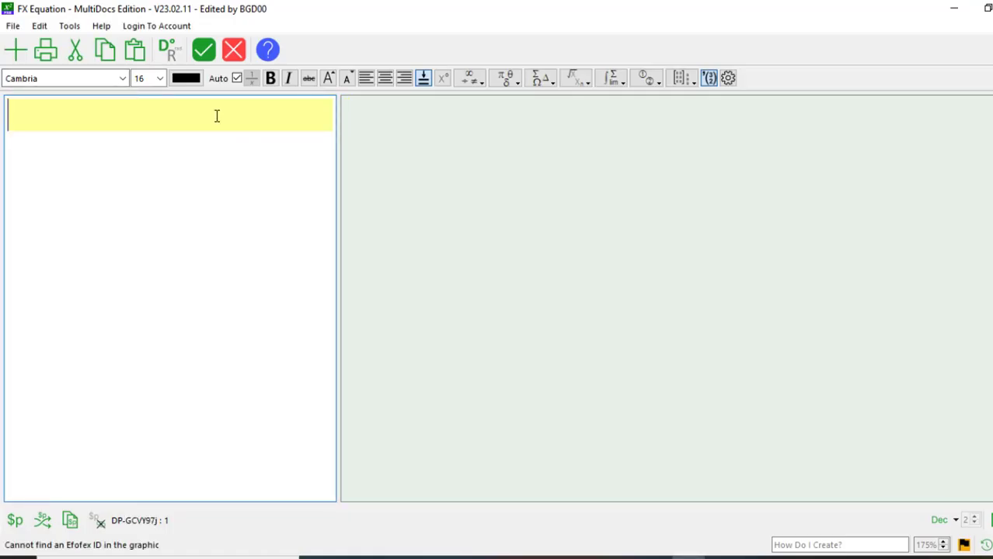
text(qf)
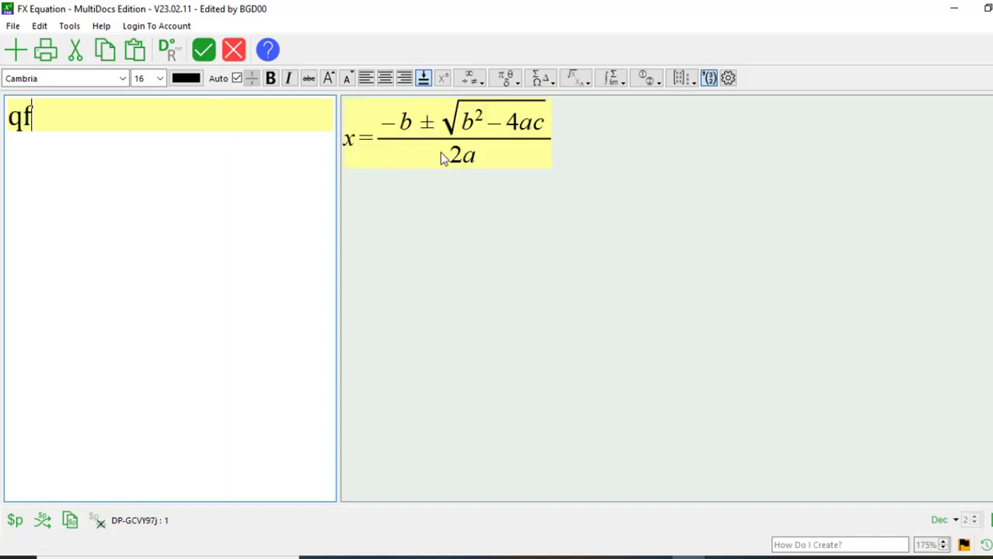
click(206, 60)
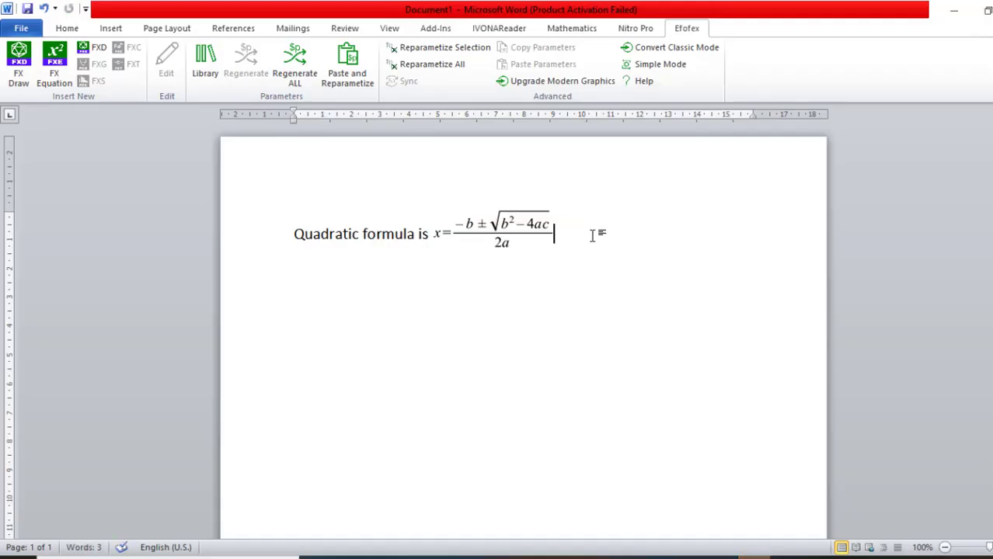
Delete the inserted formula and the text "Quadratic formula is" from the document.
click(516, 232)
key(Delete)
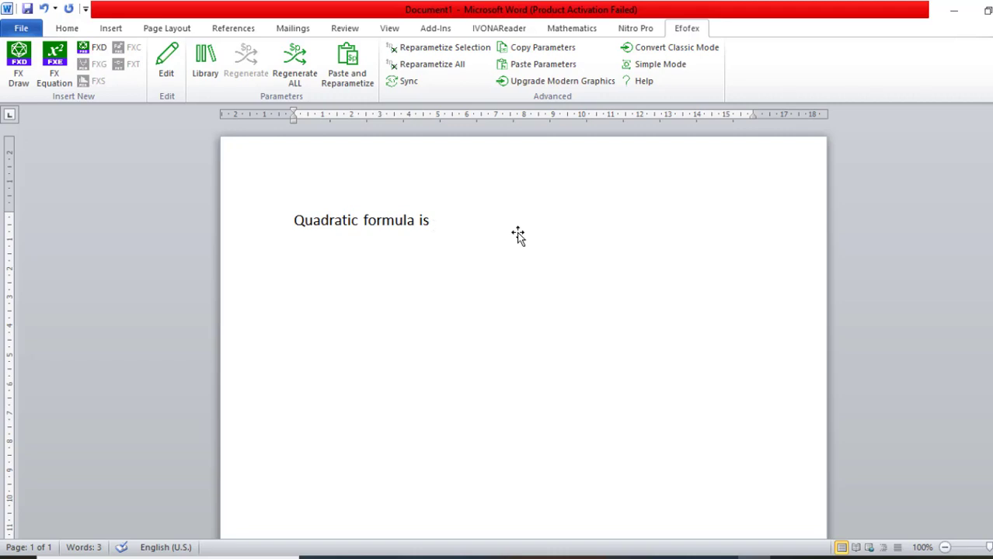
key(BackSpace)
key(BackSpace)
key(BackSpace)
key(BackSpace)
key(BackSpace)
key(BackSpace)
key(BackSpace)
key(BackSpace)
key(BackSpace)
key(BackSpace)
key(BackSpace)
key(BackSpace)
key(BackSpace)
key(BackSpace)
key(BackSpace)
key(BackSpace)
key(BackSpace)
key(BackSpace)
key(BackSpace)
key(BackSpace)
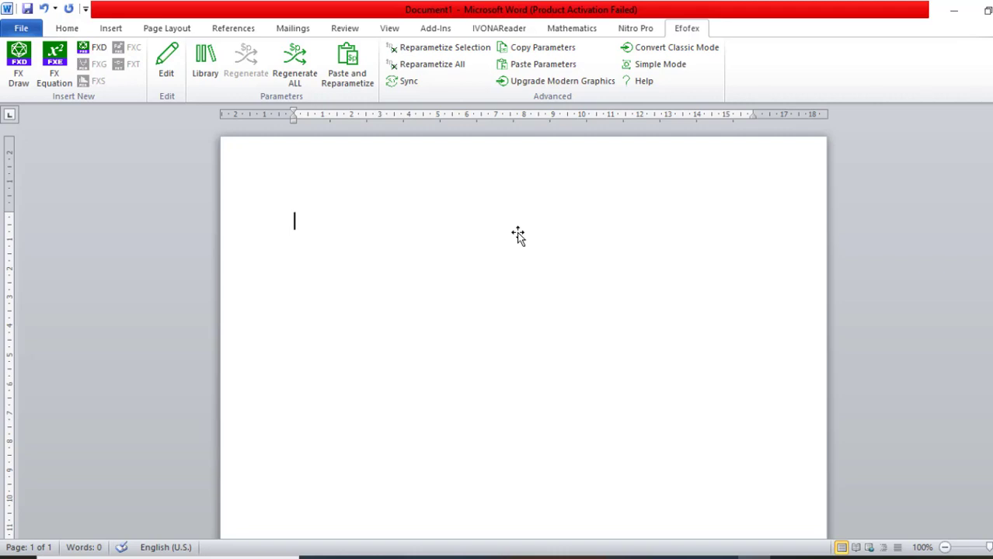
Write "Compound interest is A =" on the first line.
text(compound in)
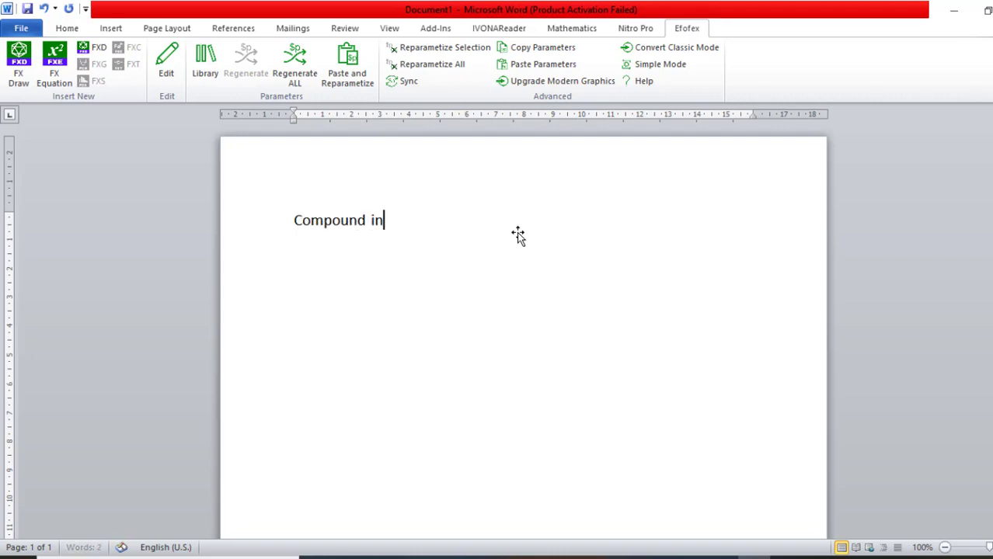
text(terest i)
key(BackSpace)
key(BackSpace)
text(is )
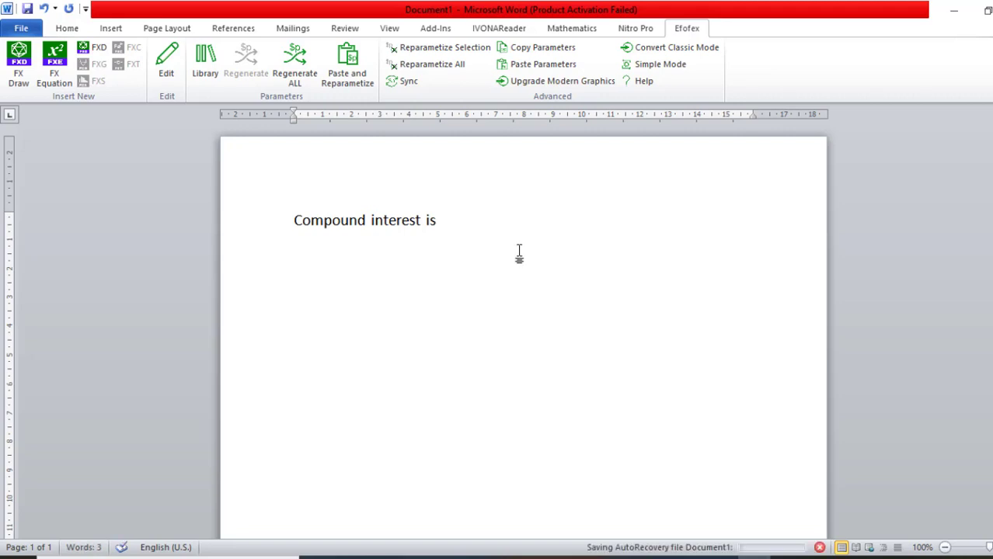
text(A =)
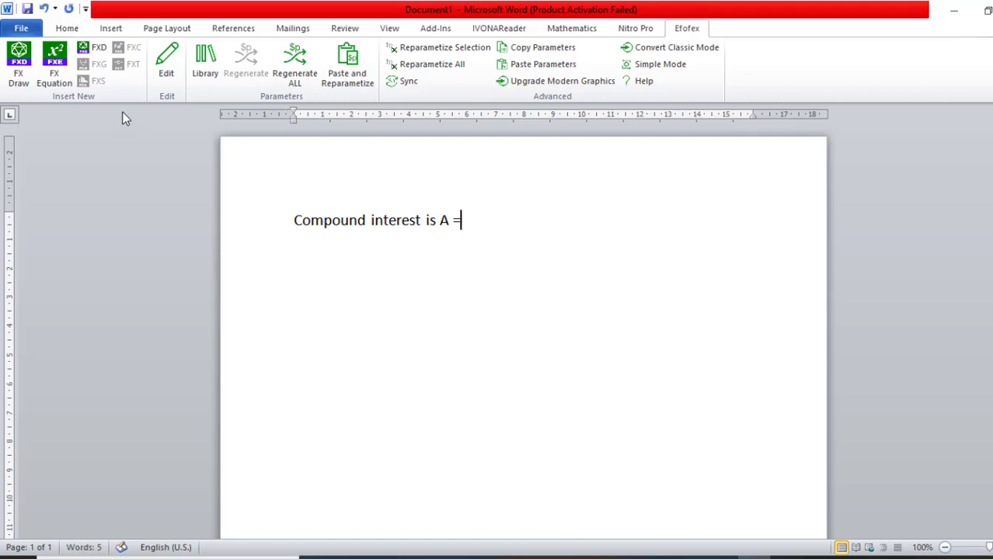
Look through the built-in equations for a compound interest formula.
click(111, 28)
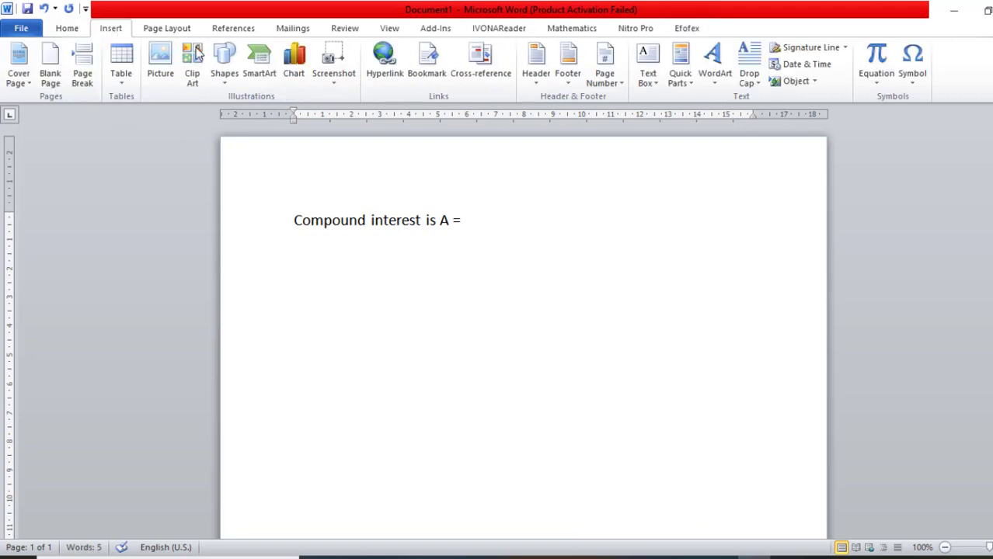
click(880, 86)
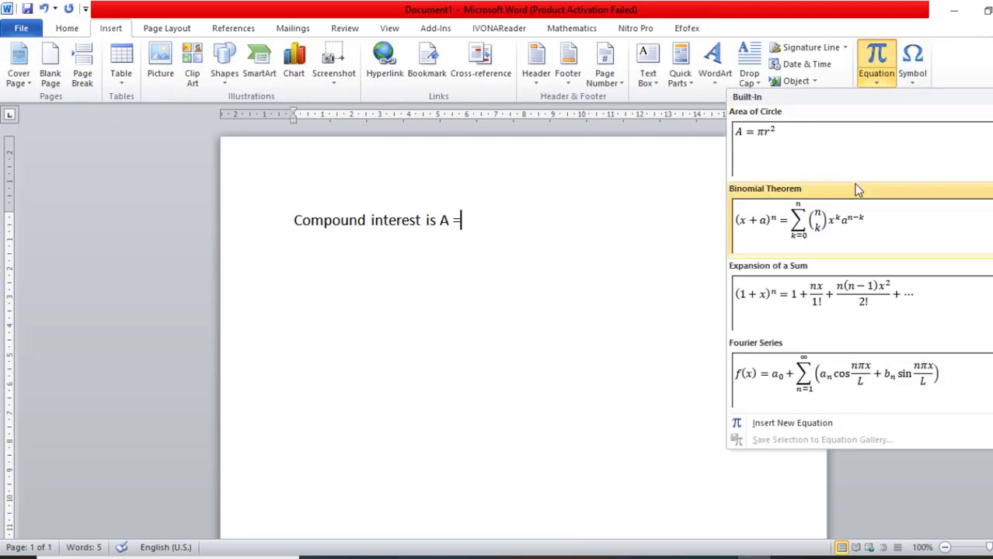
scroll(860, 251, down, 5)
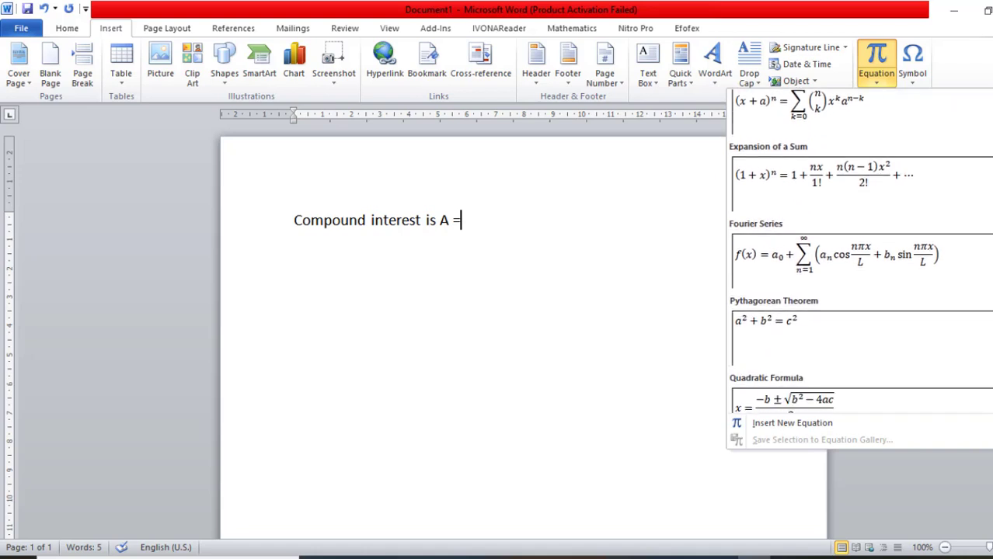
scroll(860, 251, down, 1)
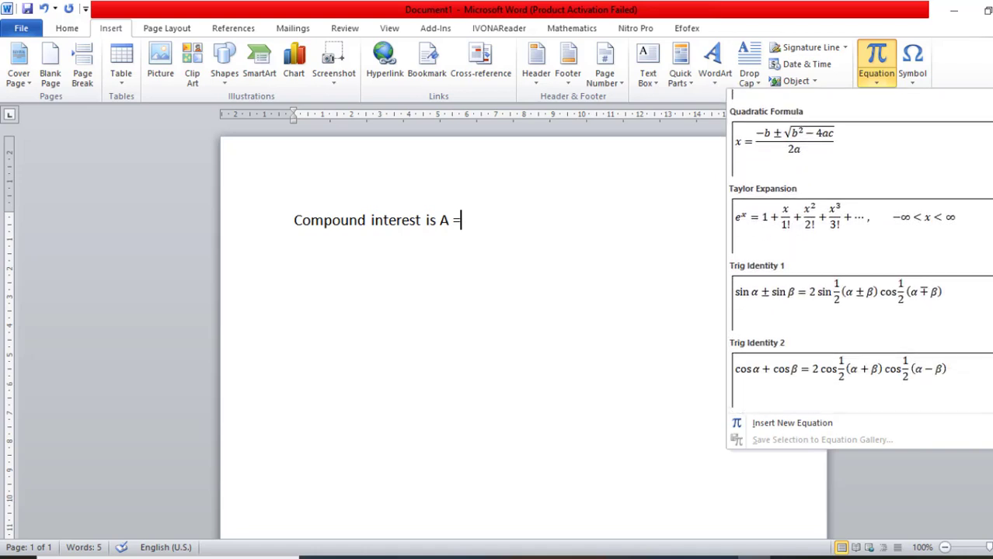
scroll(860, 251, up, 5)
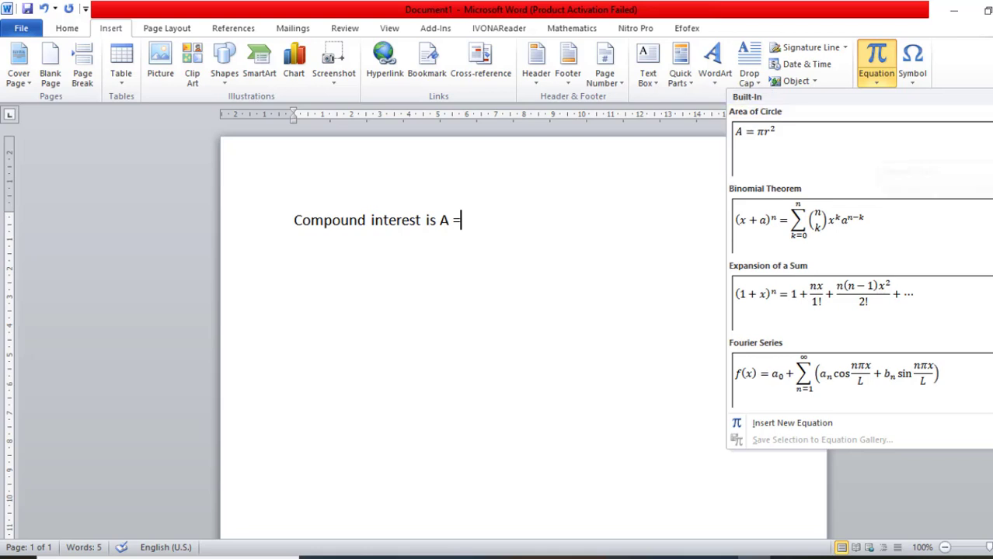
scroll(879, 130, down, 1)
scroll(859, 251, up, 2)
Insert a blank equation after "A =" and look through the available fraction and script structures.
click(875, 56)
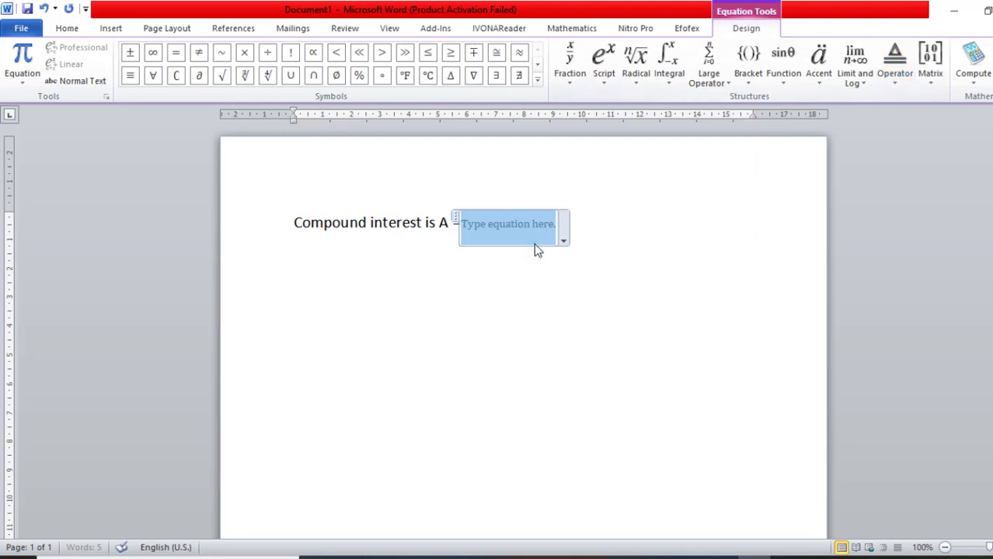
click(579, 83)
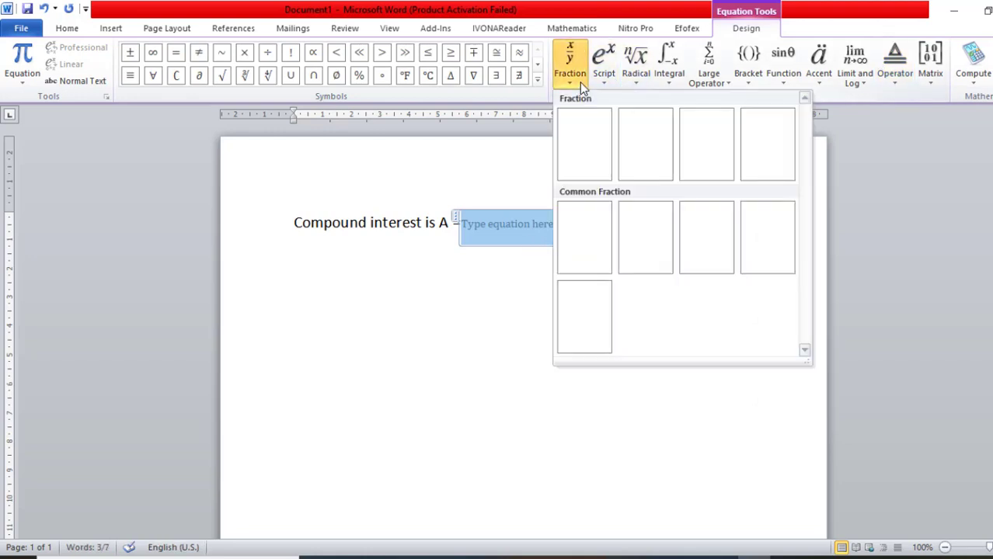
click(612, 82)
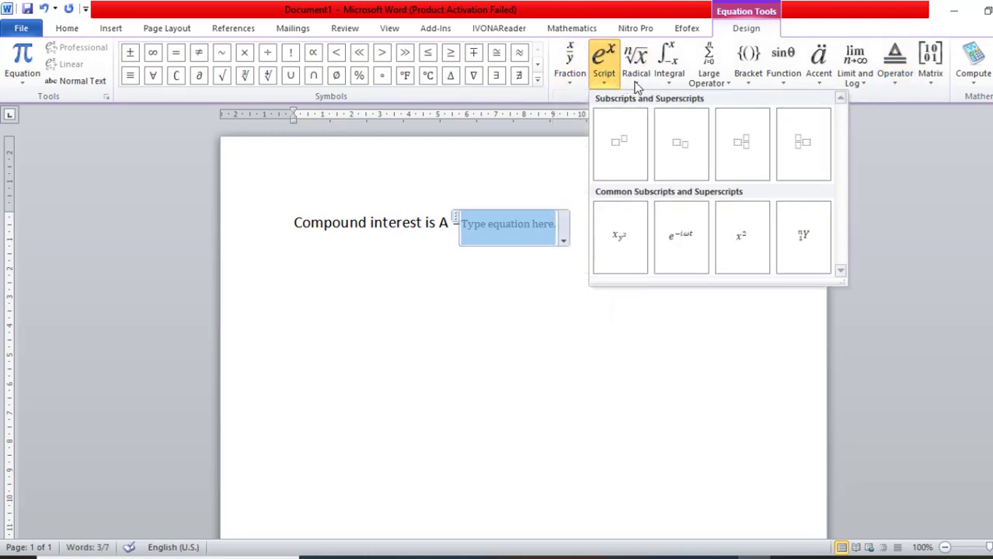
click(571, 83)
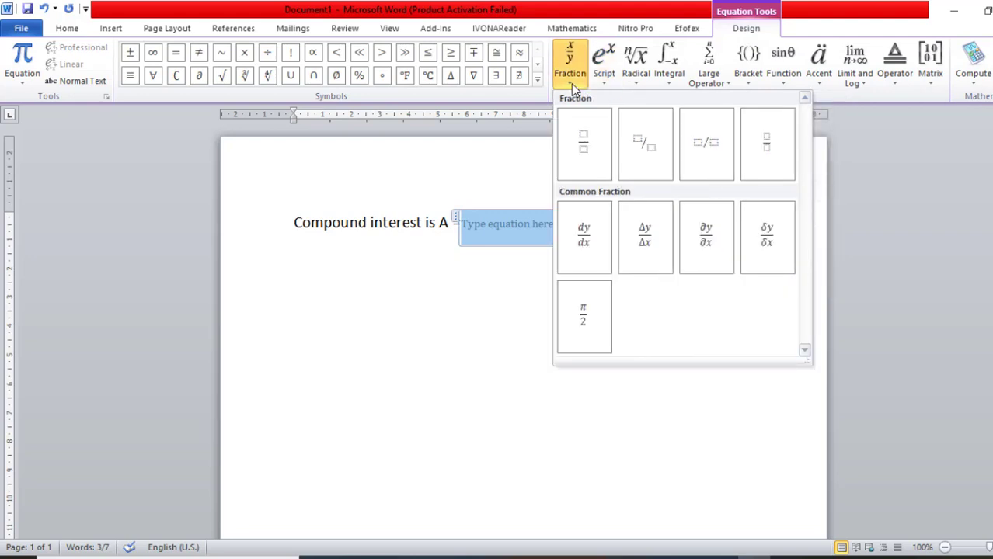
click(543, 239)
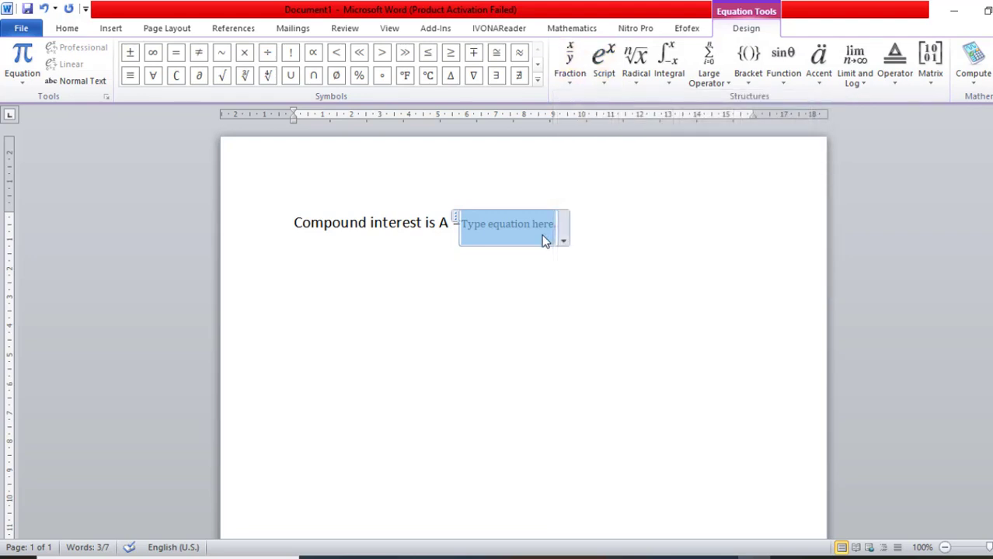
Delete the empty equation and the "A =" following "Compound interest is".
key(BackSpace)
key(BackSpace)
key(BackSpace)
key(BackSpace)
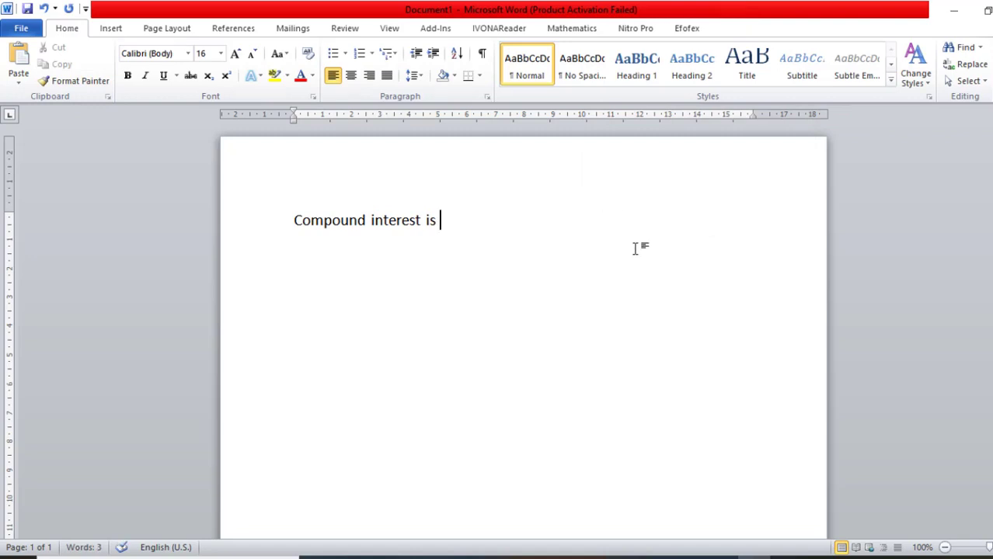
Start a new FX Equation at the end of the line and open the Shortcuts section of its equation options.
click(687, 29)
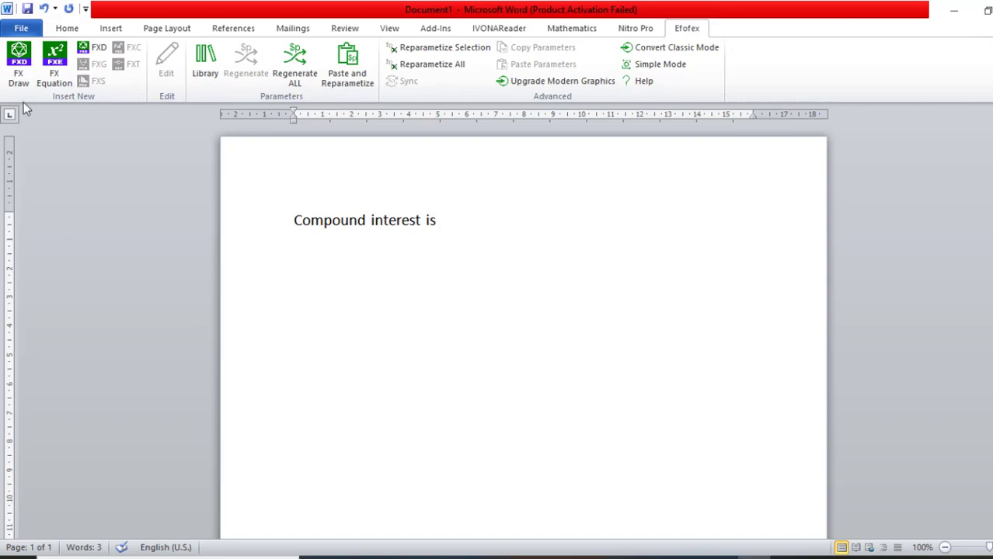
click(54, 60)
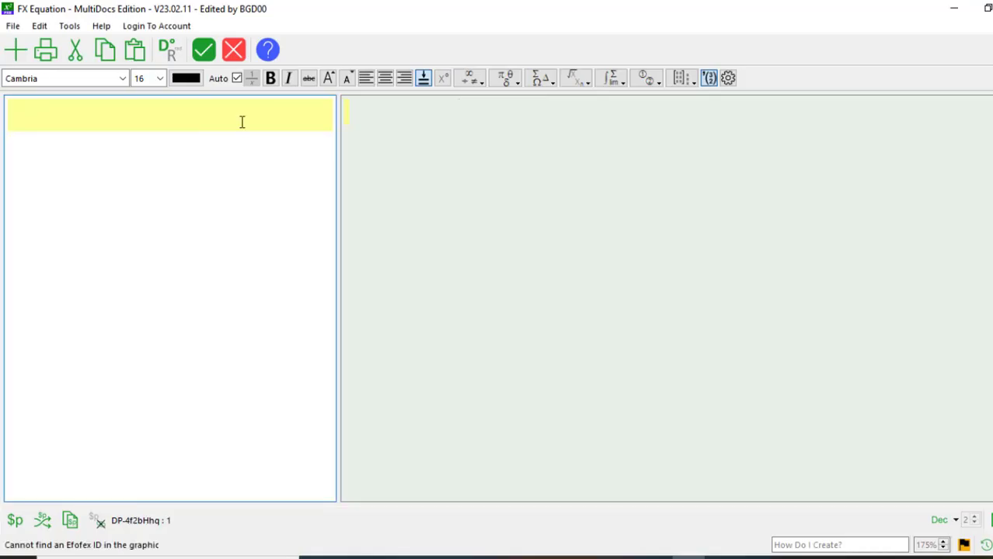
click(728, 77)
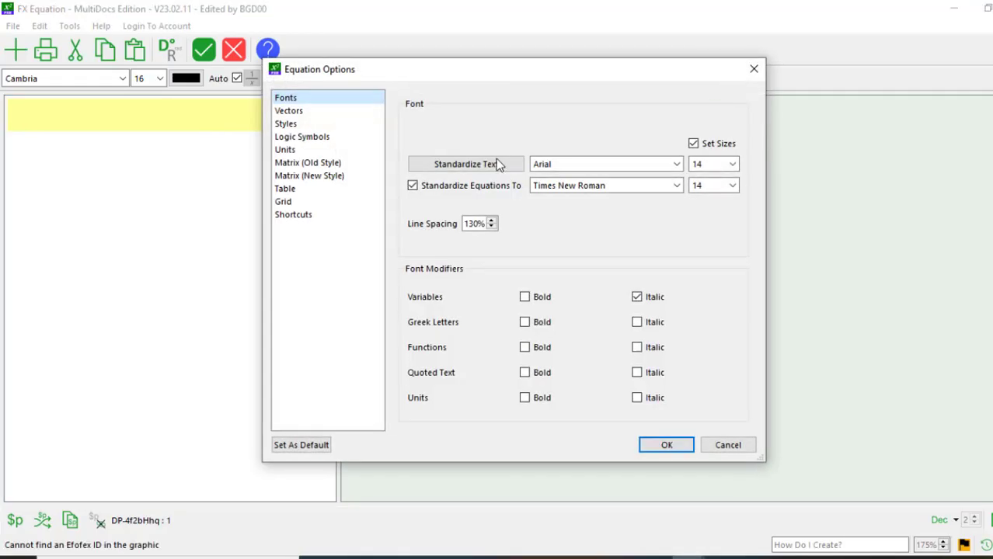
click(334, 216)
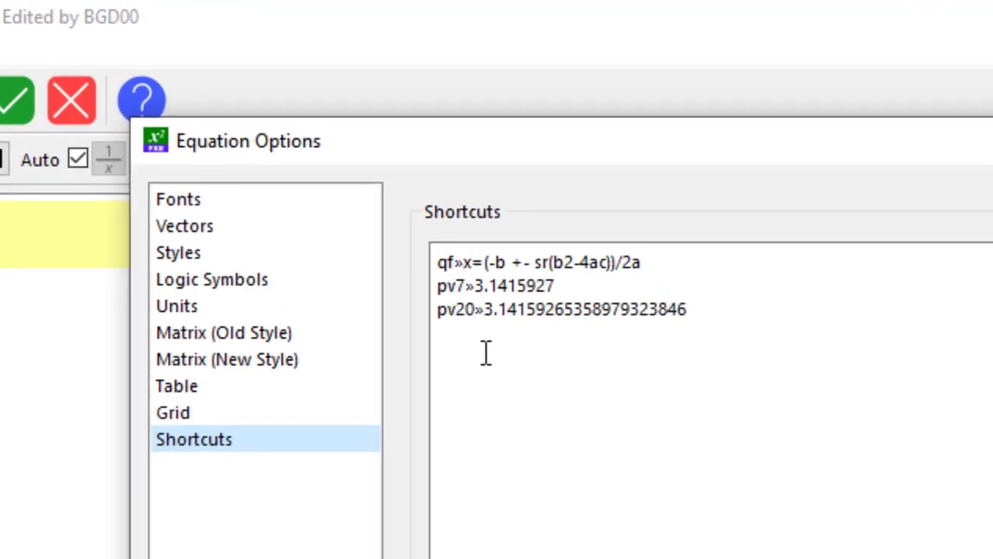
Add a new shortcut entry named "ci" on a new line below the pv20 shortcut.
click(714, 301)
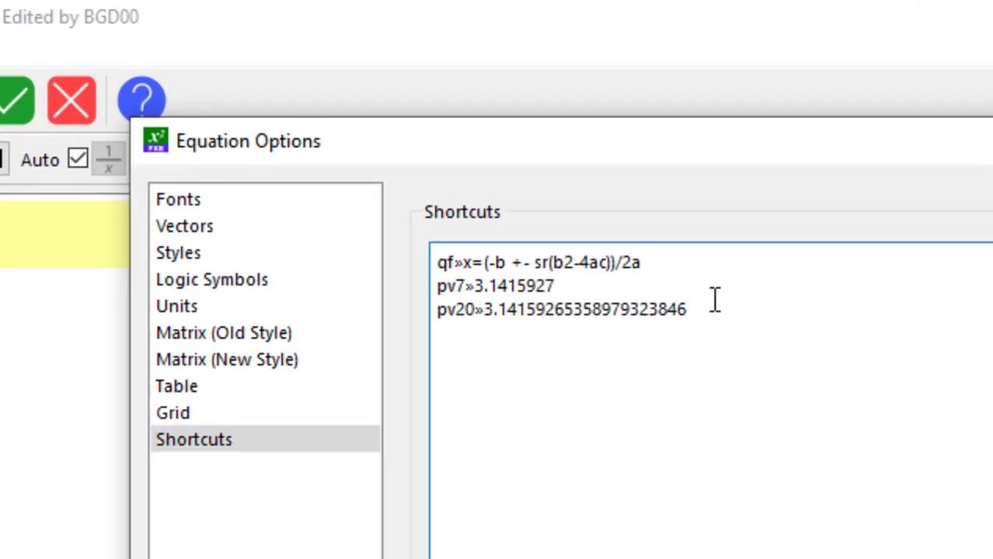
click(497, 384)
text(ci)
key(Tab)
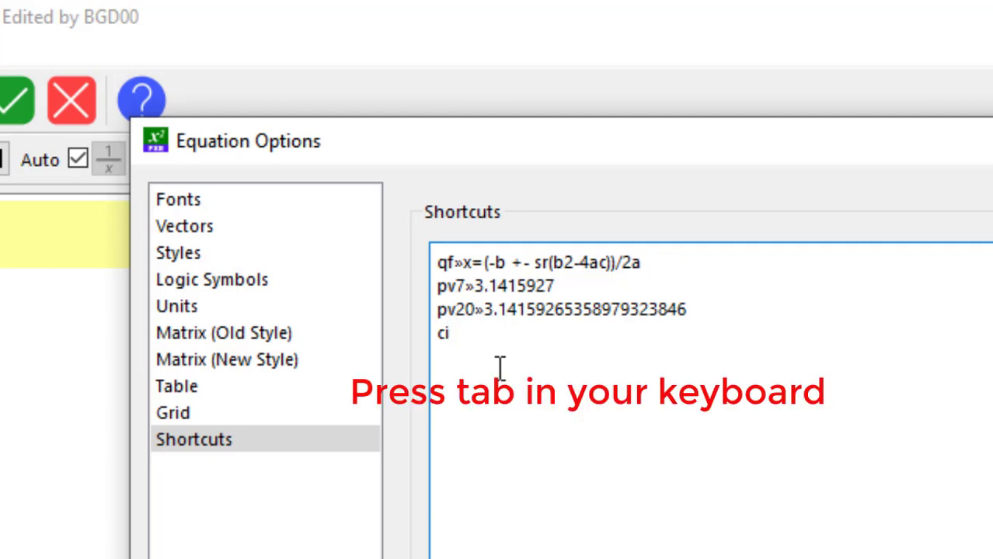
Define the ci shortcut as A=p(1+R/100)^n and save the equation options as default.
text(A=p()
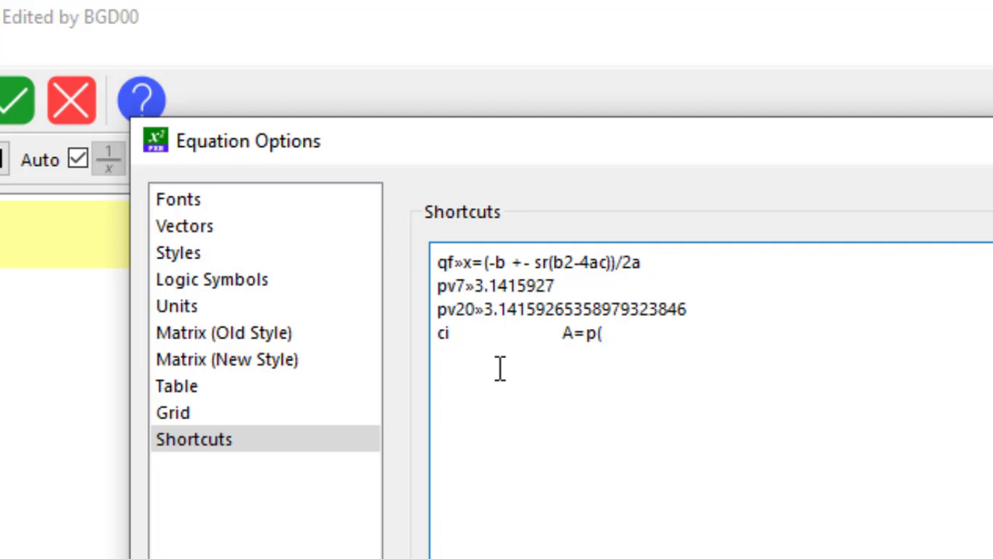
text(1+R/100)
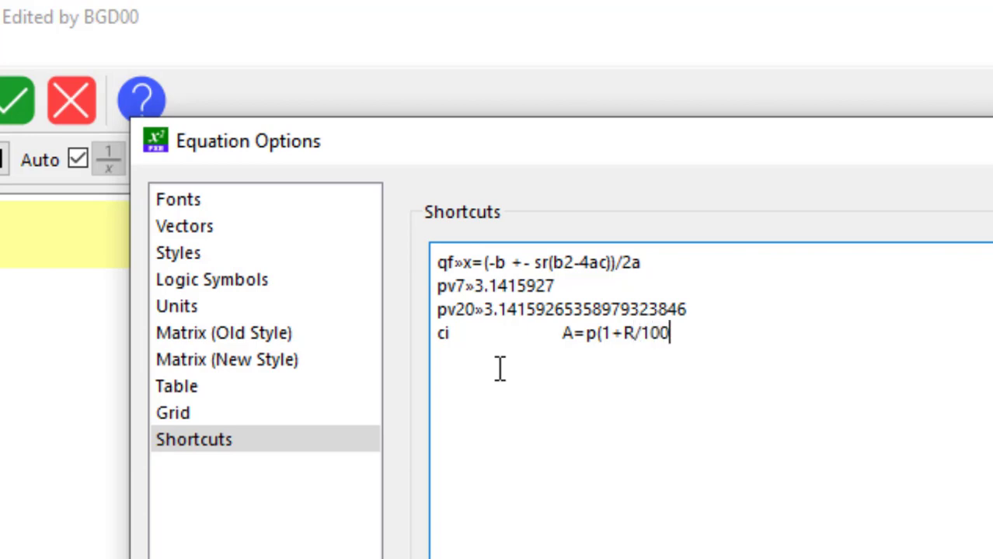
text()^n)
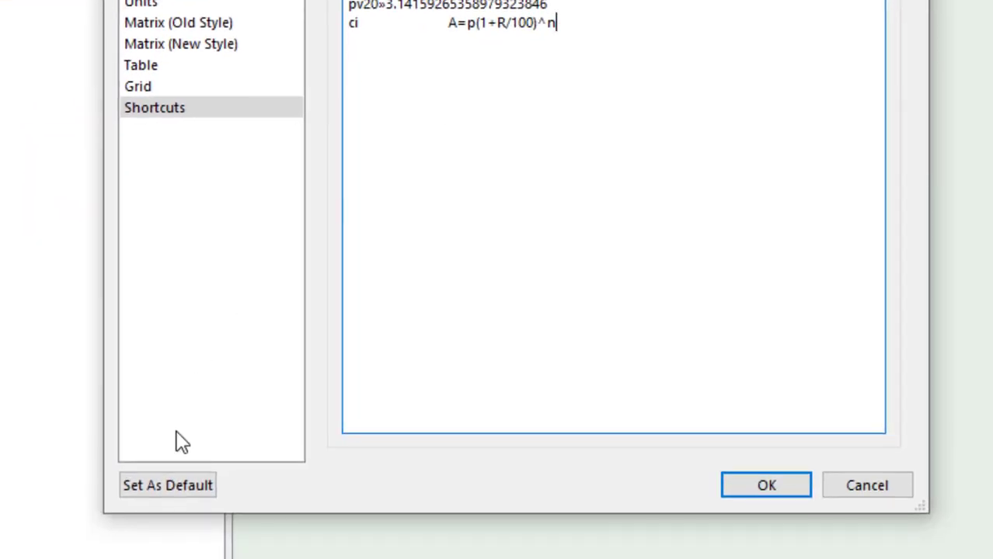
click(173, 491)
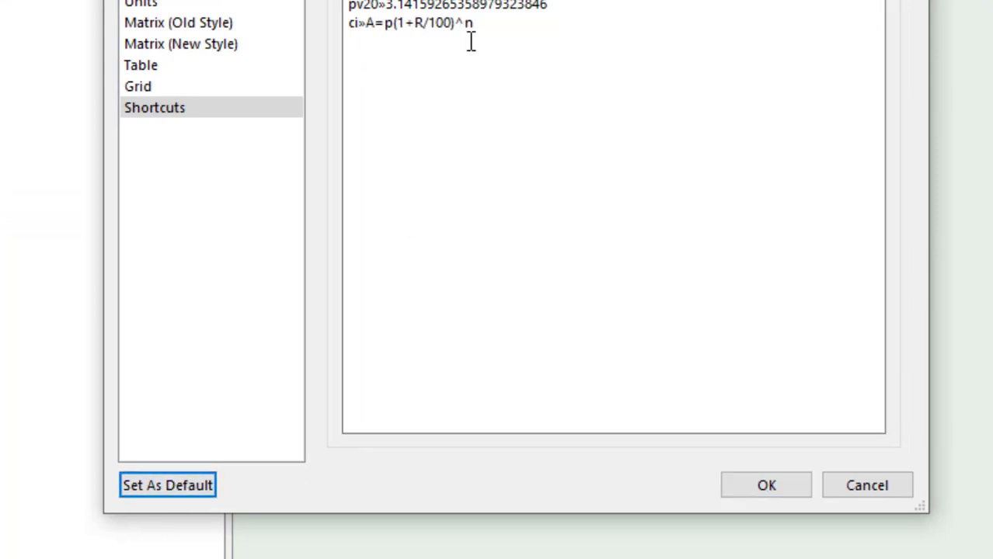
click(752, 488)
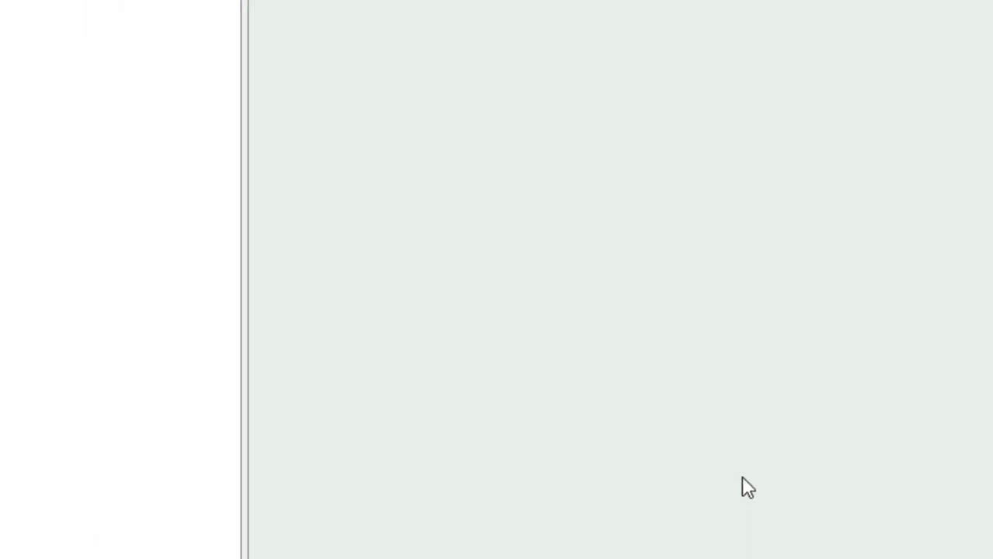
Enter the shortcut "ci" in the equation and insert the resulting formula into the document after "Compound interest is".
click(213, 124)
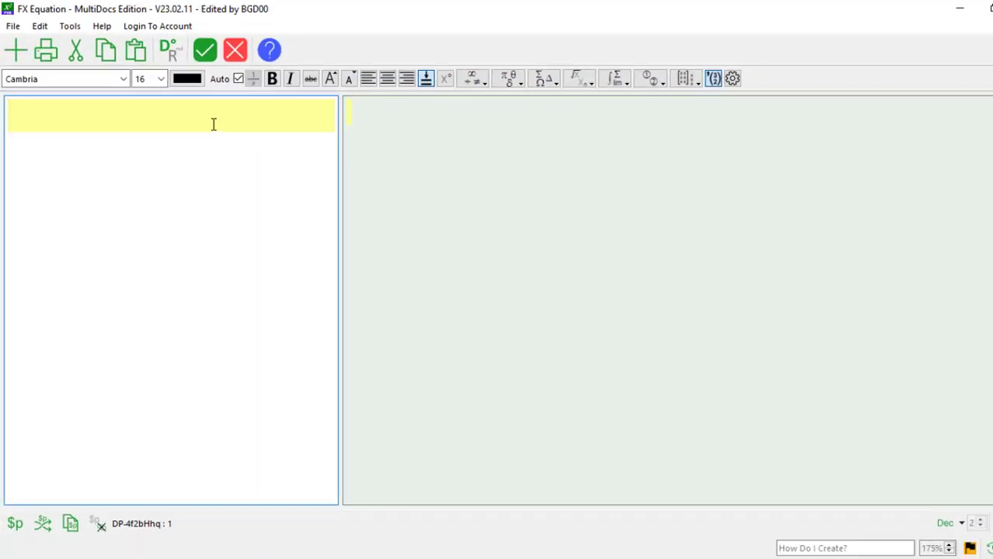
text(n)
key(BackSpace)
text(ci)
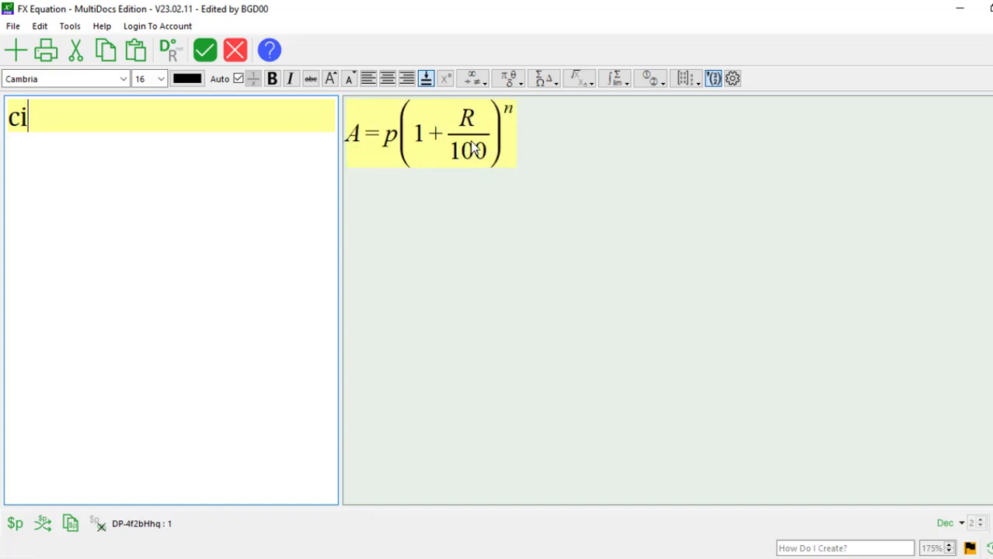
click(207, 54)
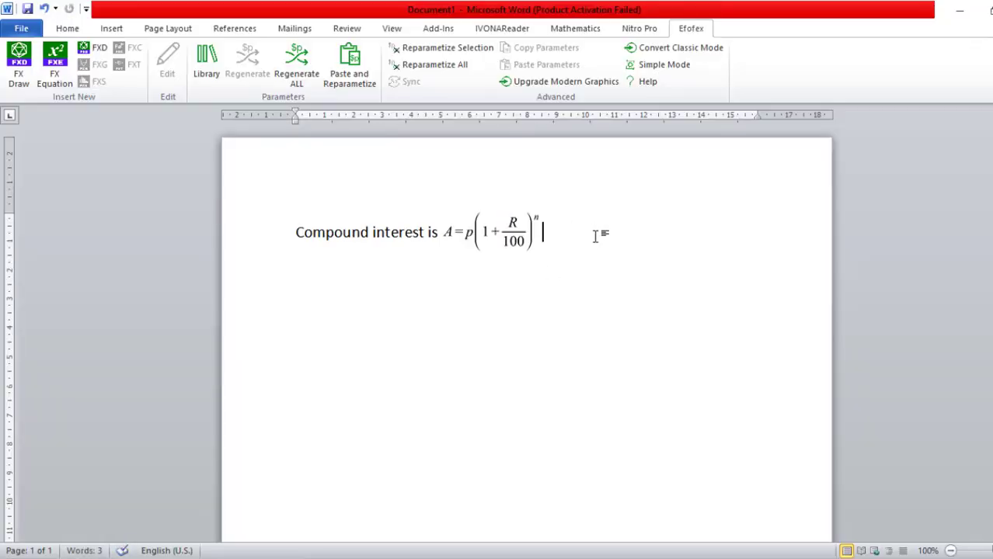
Add a new line below the compound interest formula reading "Volume of a sphere is".
key(Return)
text(Volume o)
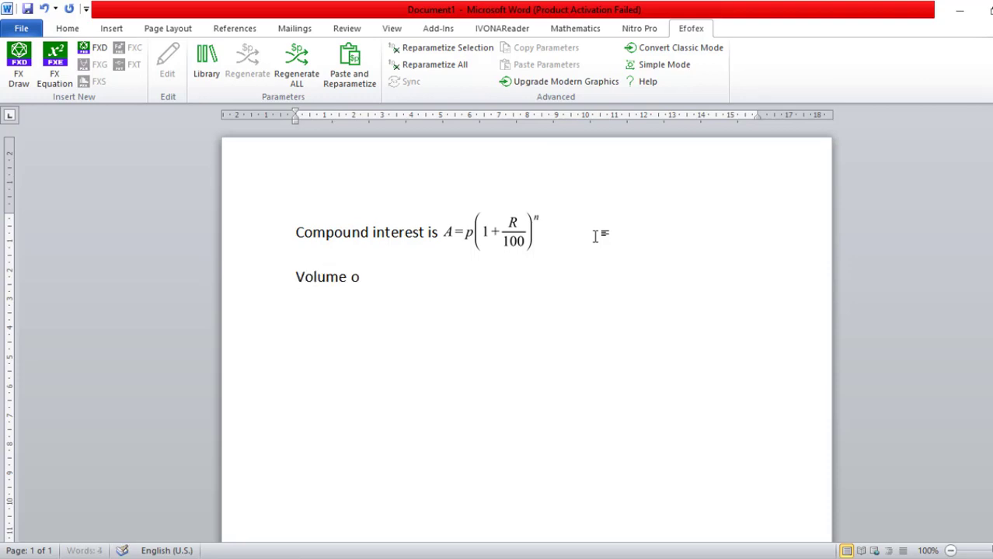
text(f a spe)
key(BackSpace)
text(here is)
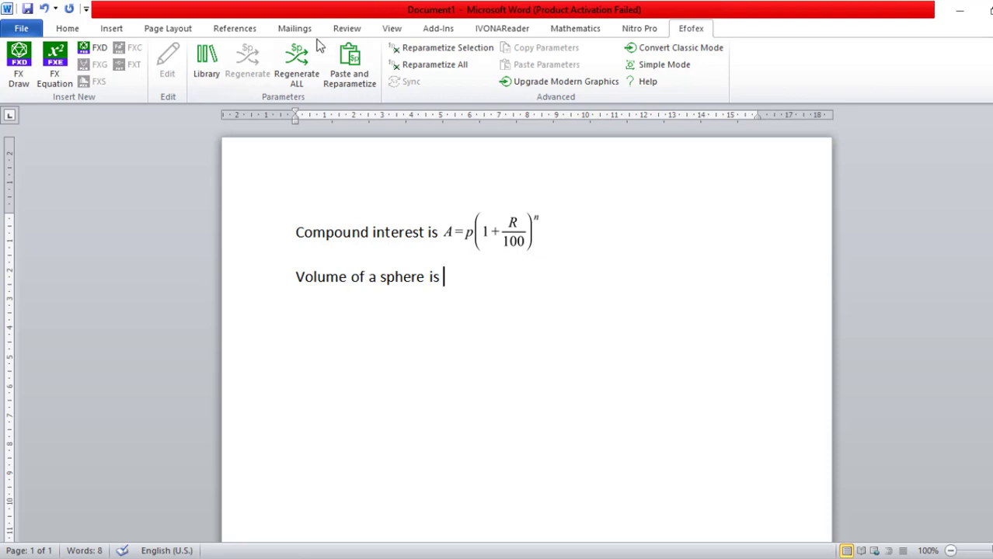
Look through the built-in equations for a sphere volume formula.
click(111, 28)
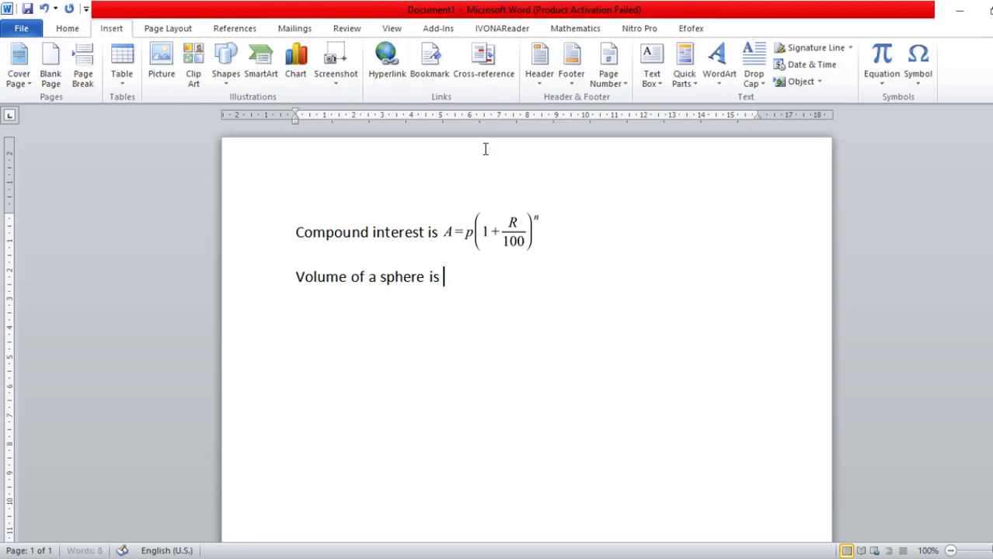
click(882, 83)
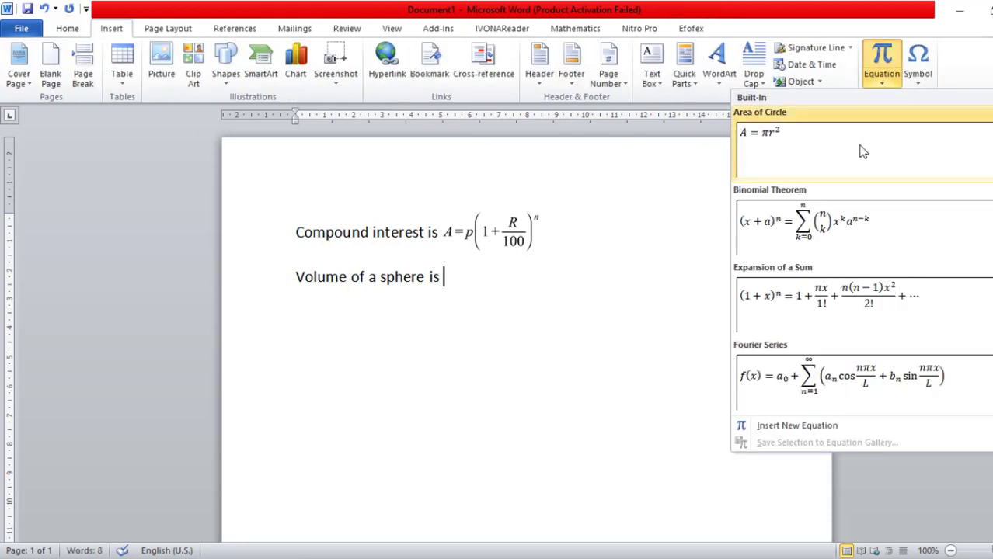
scroll(977, 126, down, 2)
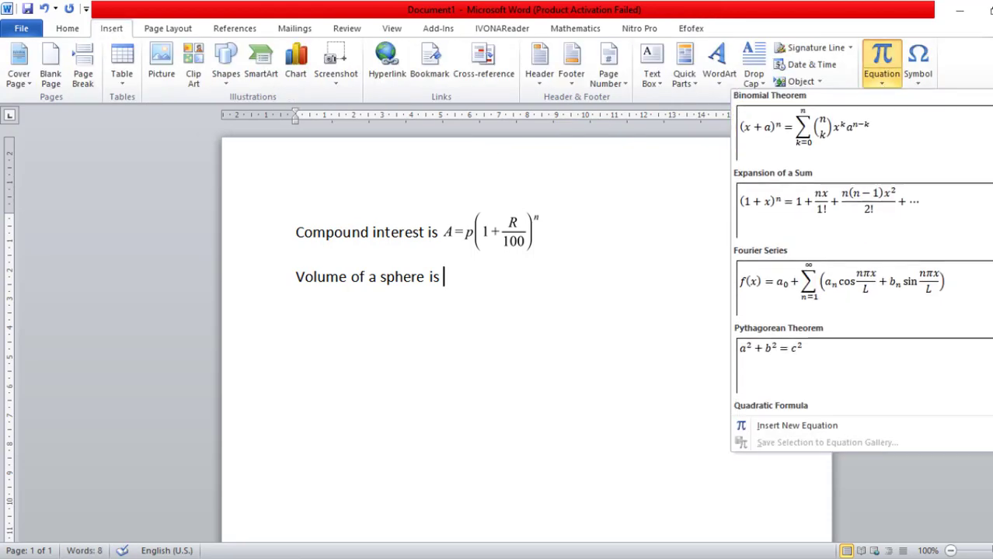
scroll(977, 126, up, 2)
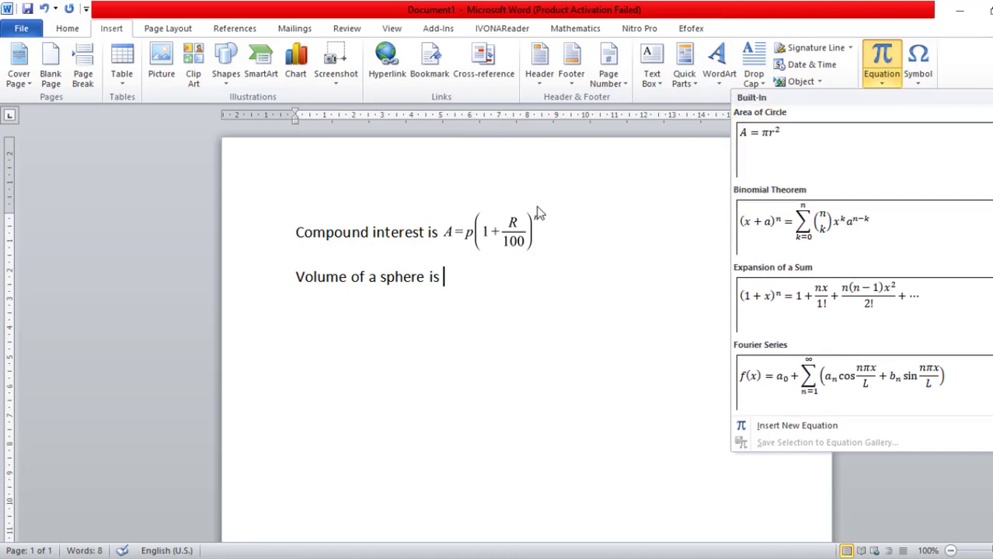
click(468, 272)
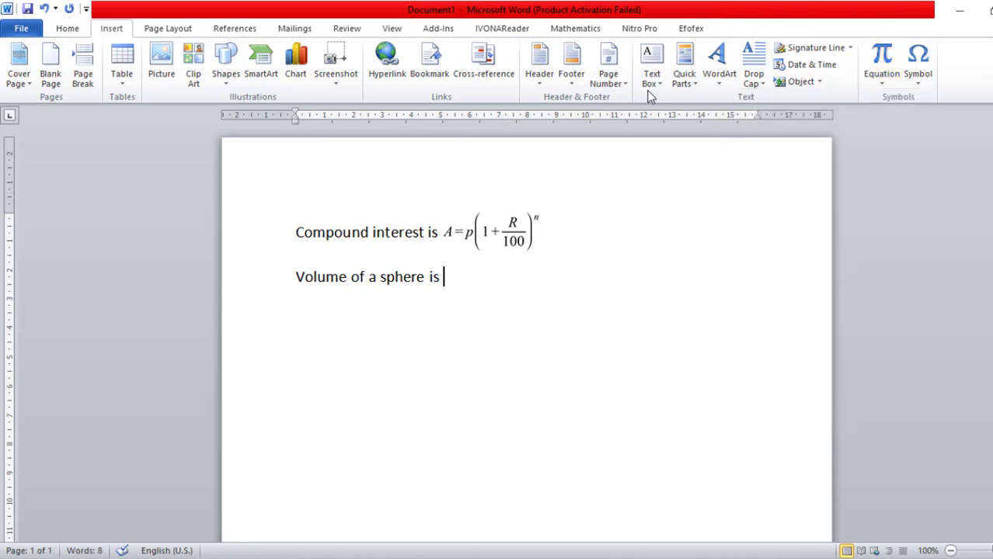
Start a new FX Equation after "Volume of a sphere is" and add a shortcut entry named "vos" below ci in its options.
click(690, 29)
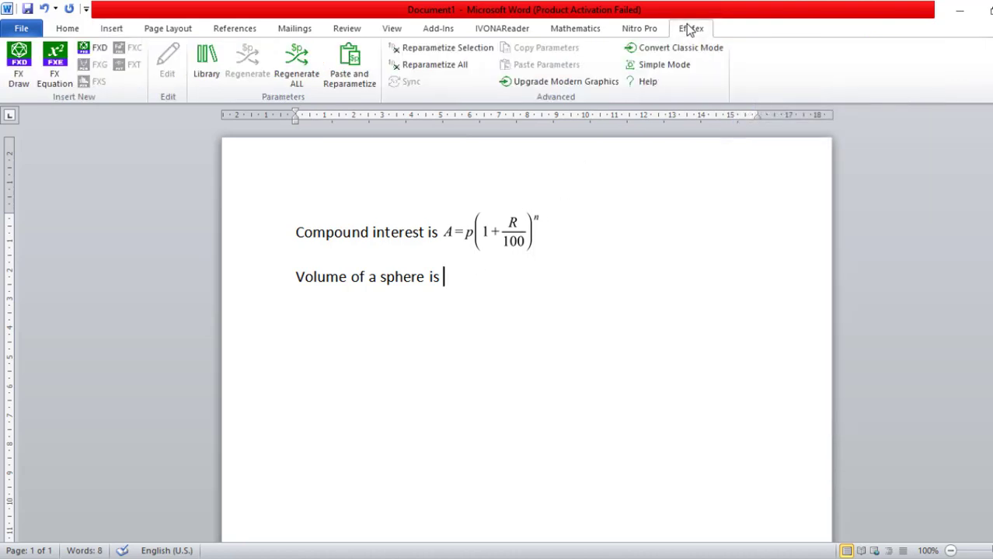
click(54, 77)
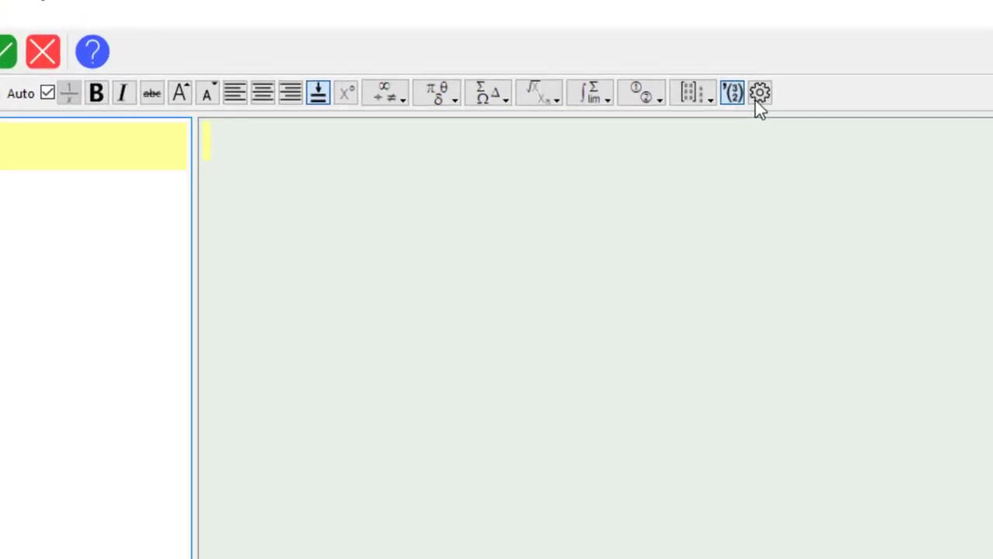
click(755, 99)
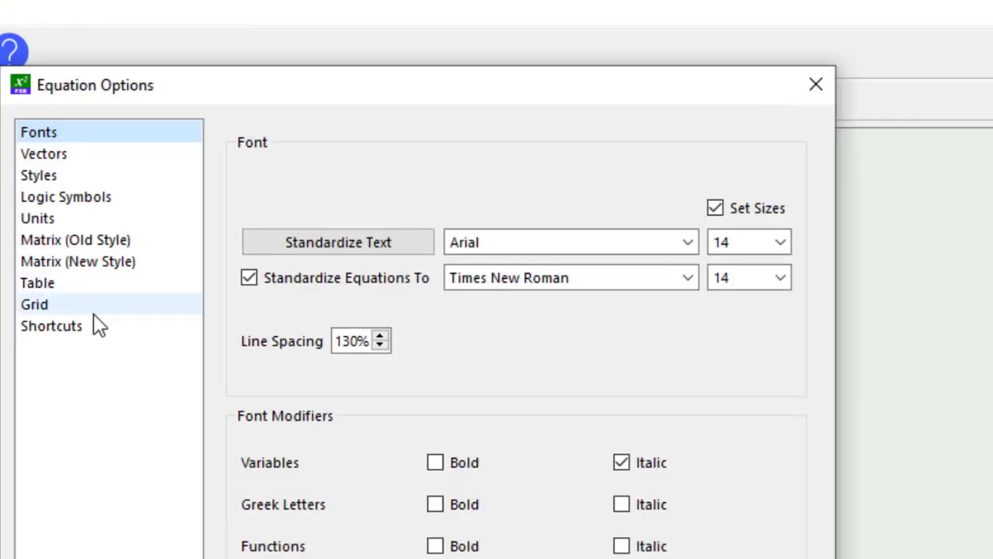
click(51, 326)
click(412, 250)
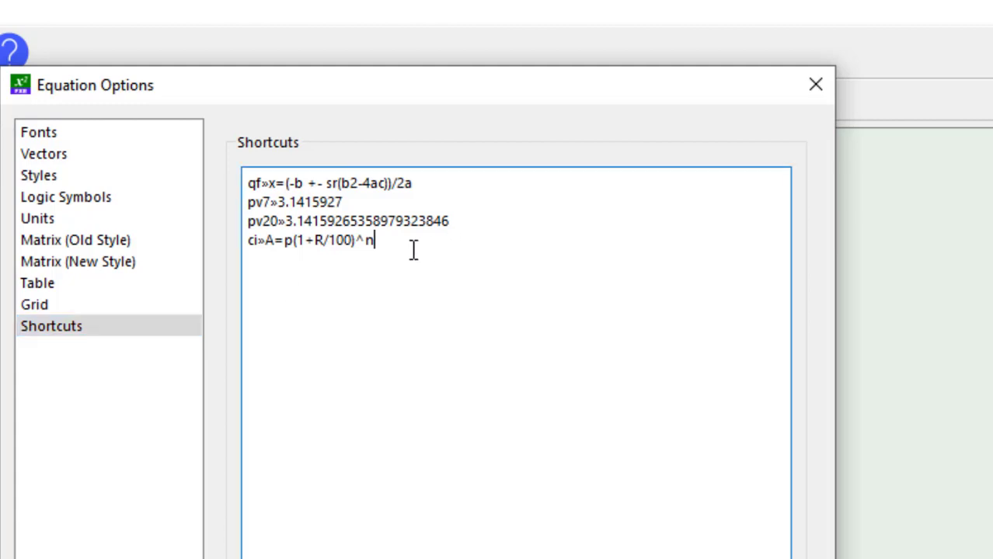
key(Return)
text(vos)
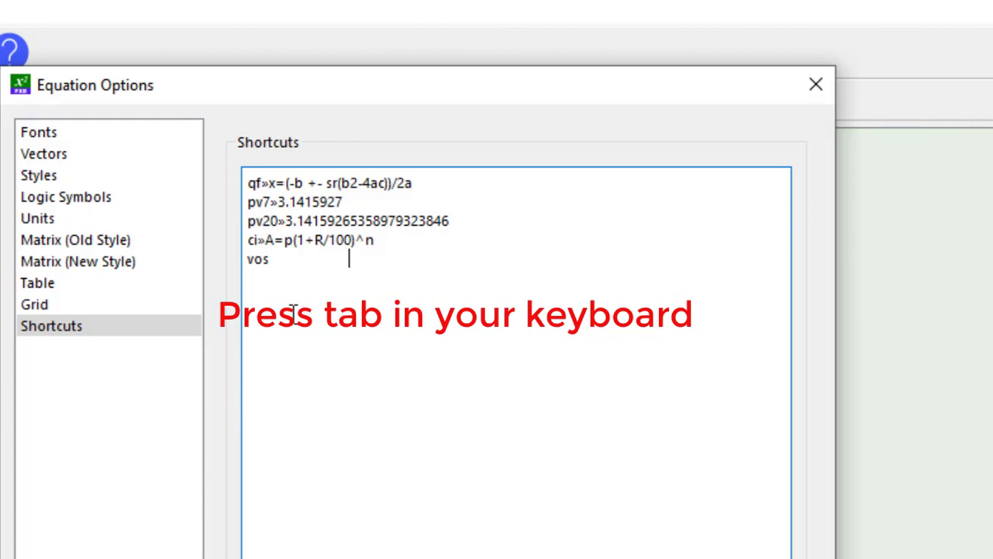
Define the vos shortcut as "4/3 pir3" and save the equation options as default.
text(4/3)
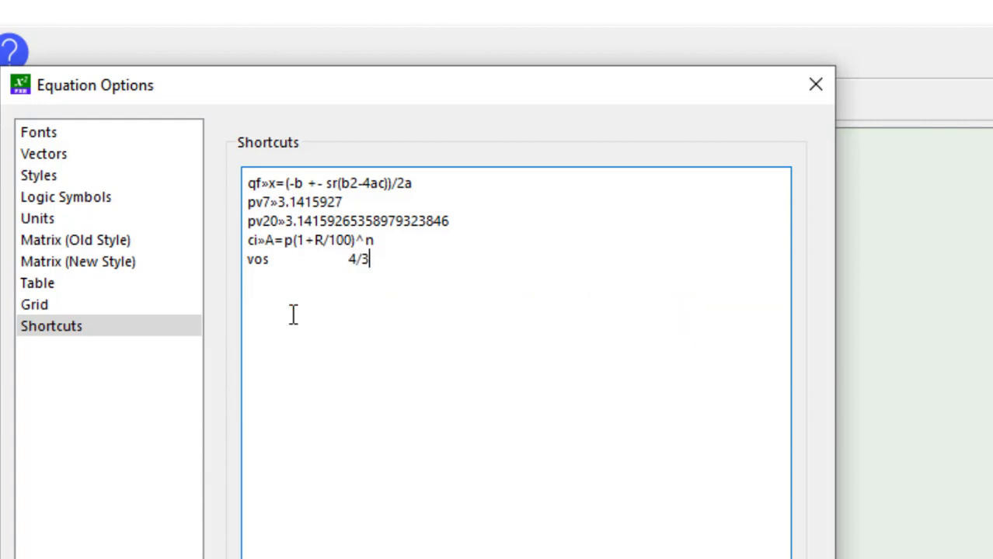
text( pir3)
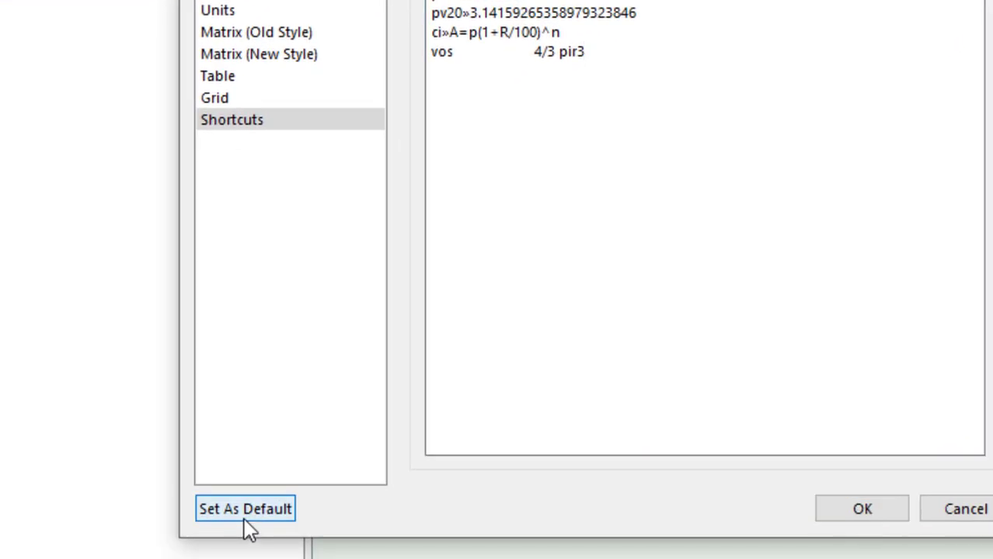
click(245, 519)
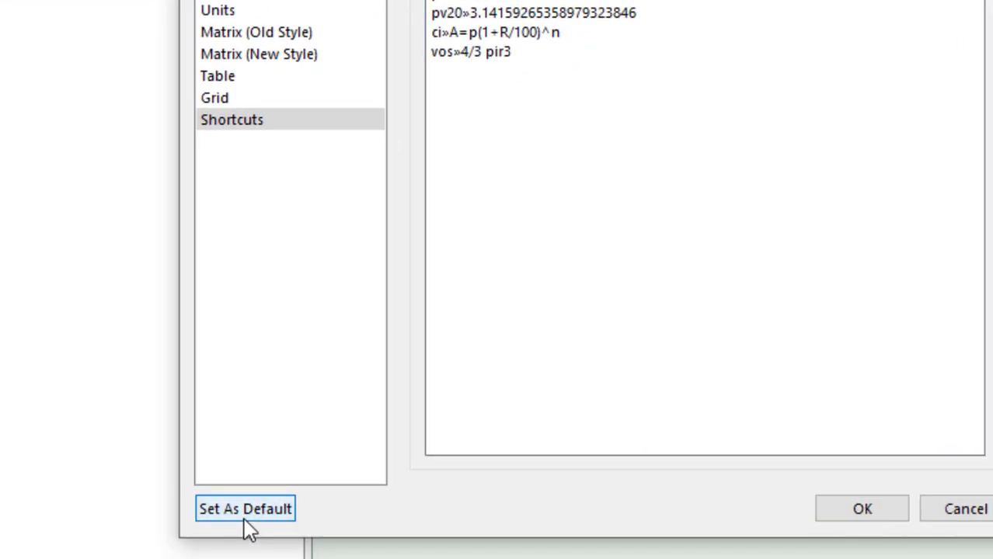
click(836, 519)
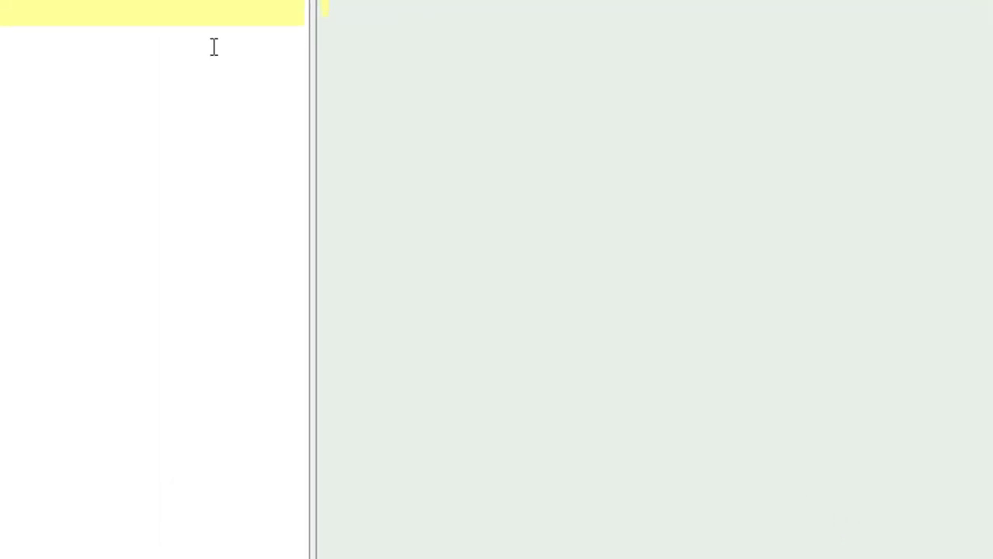
Enter the shortcut "vos" in the blank equation.
click(208, 119)
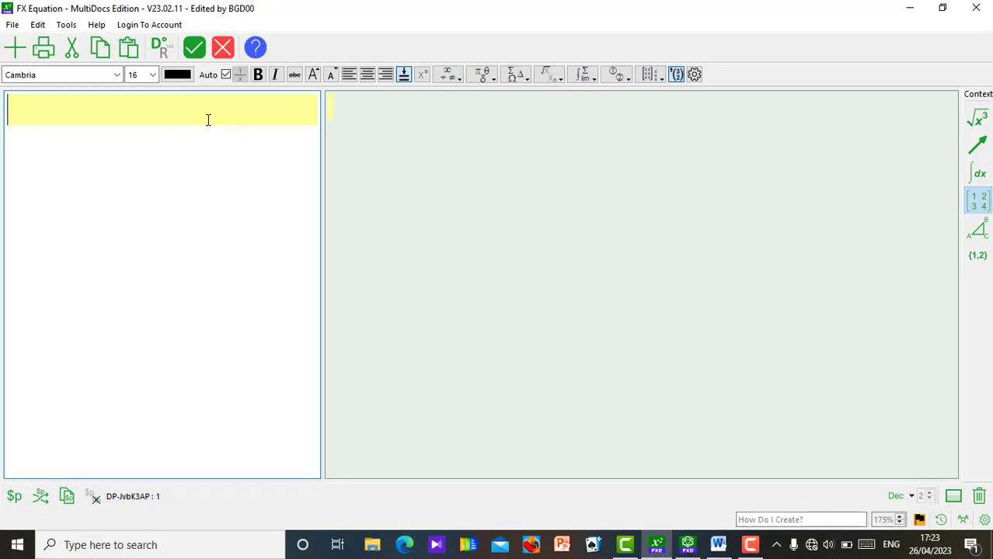
text(vo)
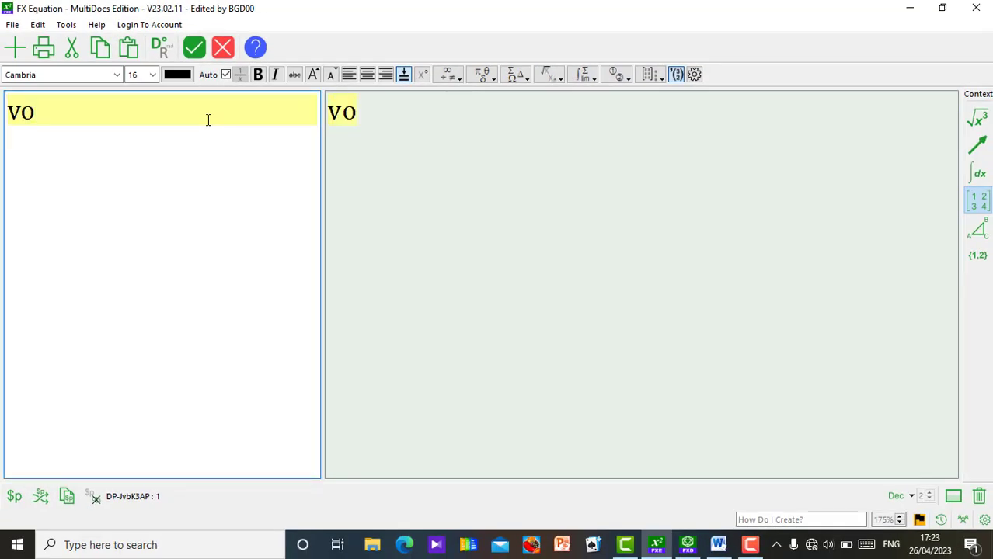
text(s)
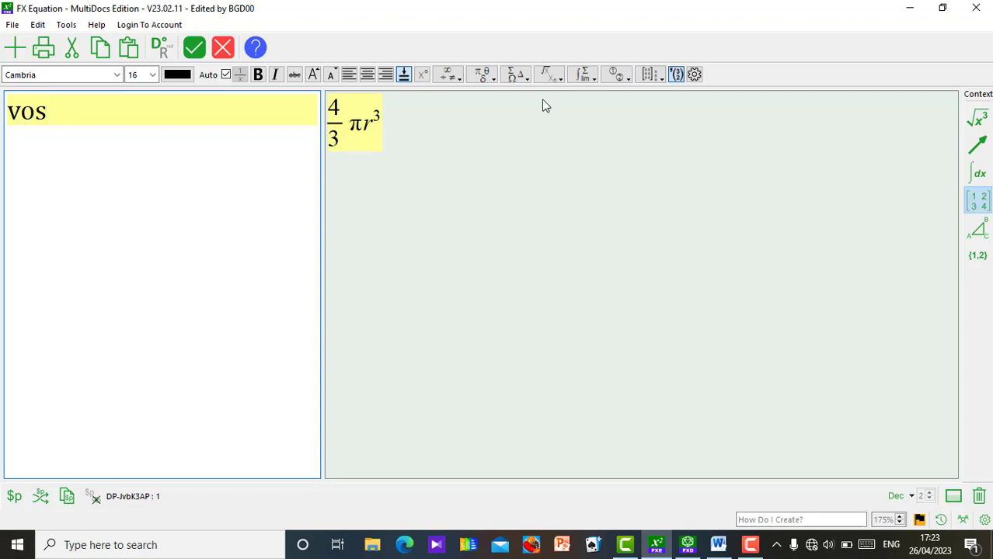
Change the default vos shortcut to "V=4/3 pir3" and insert the updated equation into the document.
click(696, 76)
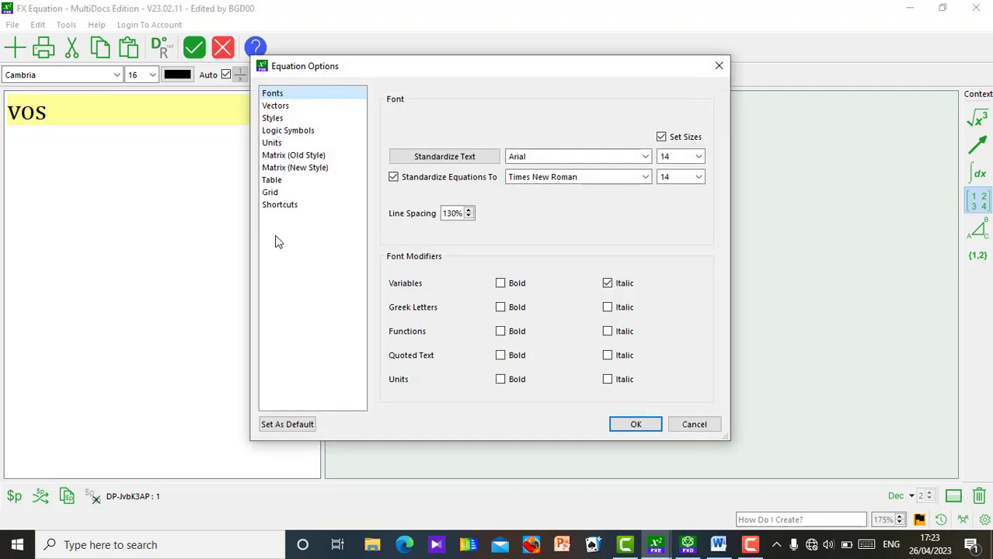
click(291, 206)
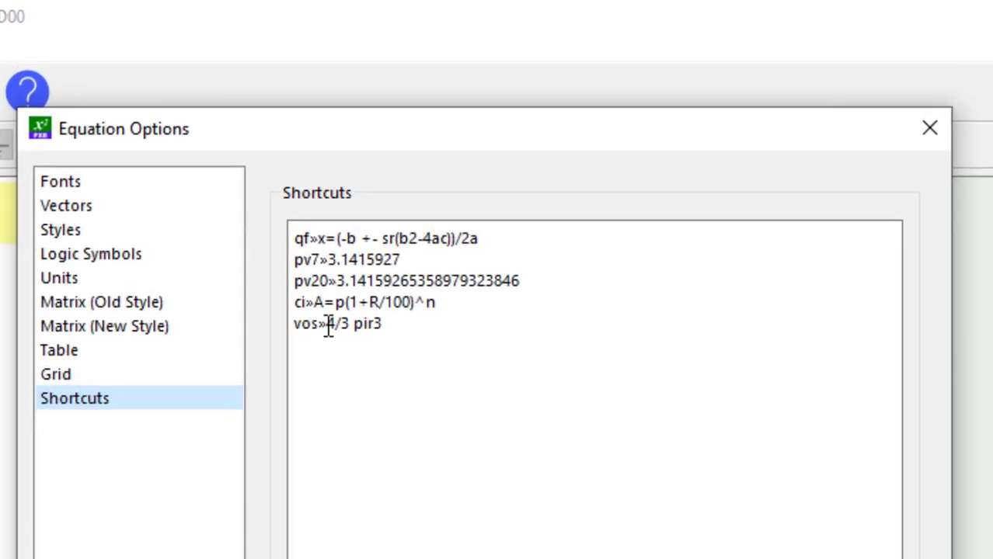
click(328, 323)
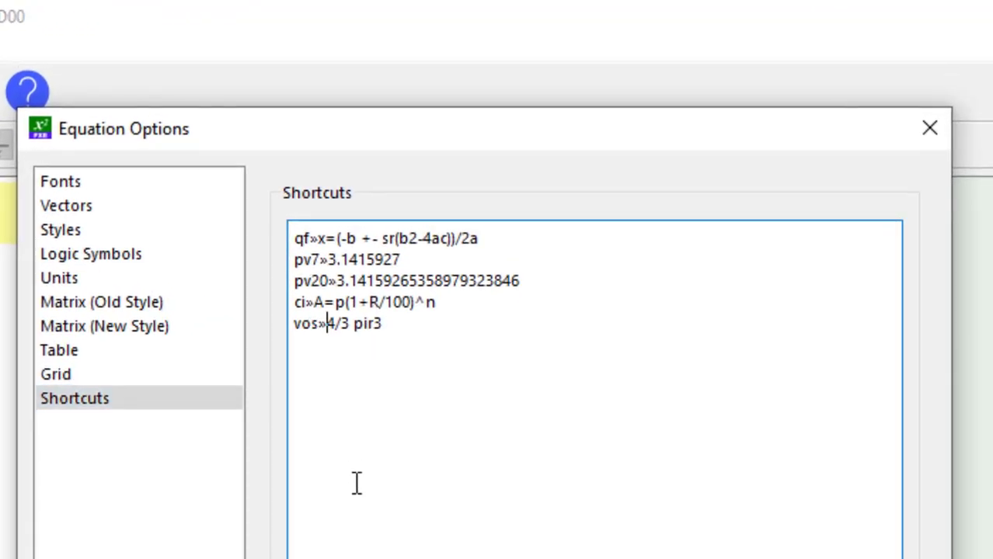
text(V=)
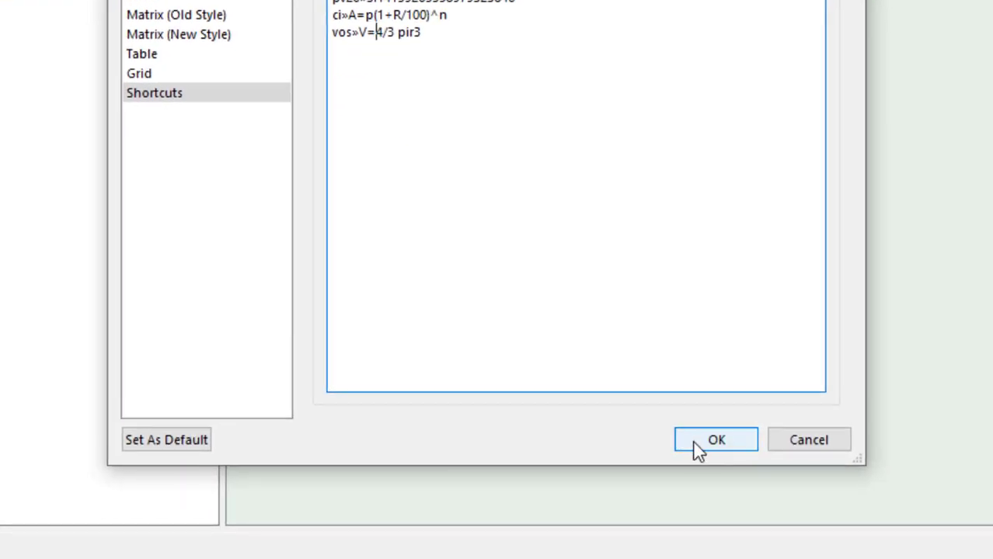
click(182, 443)
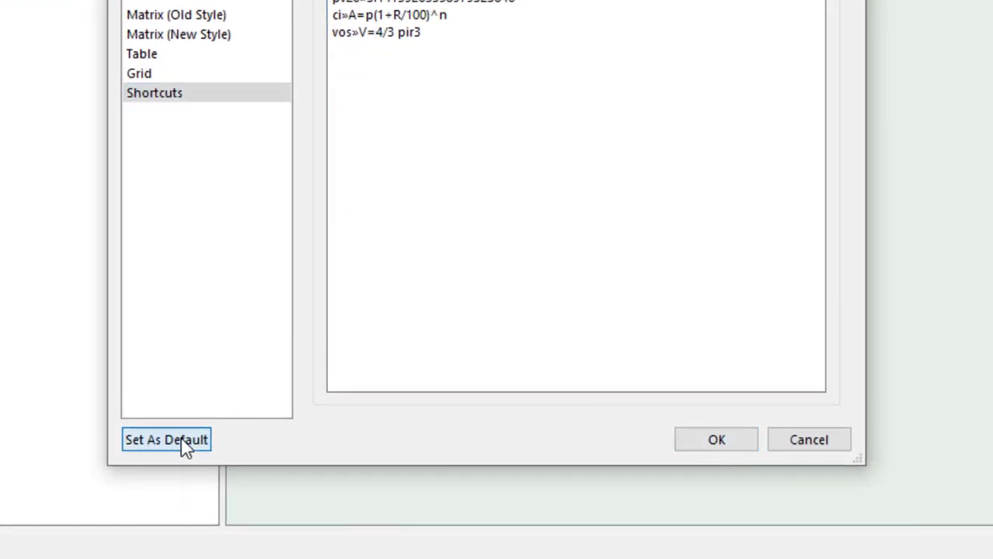
click(728, 450)
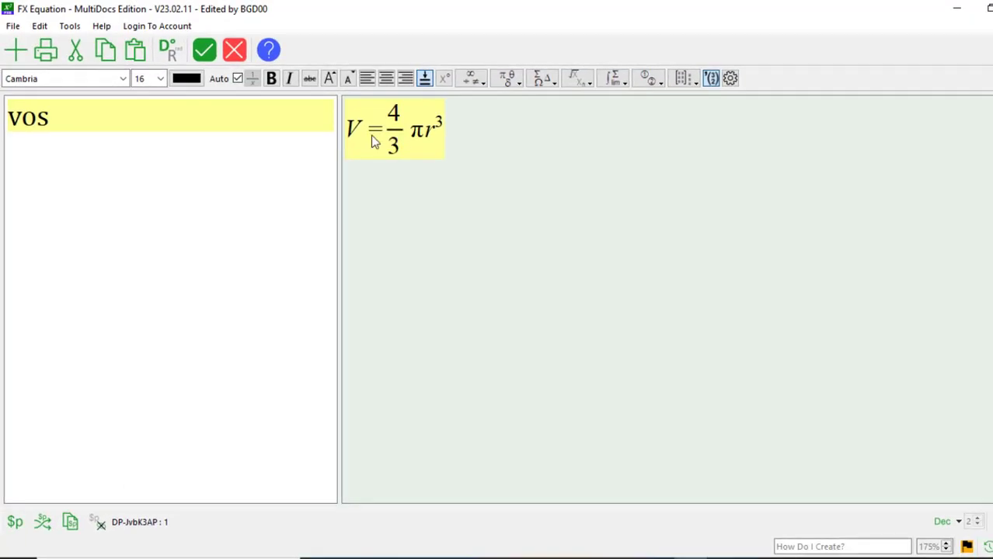
click(206, 56)
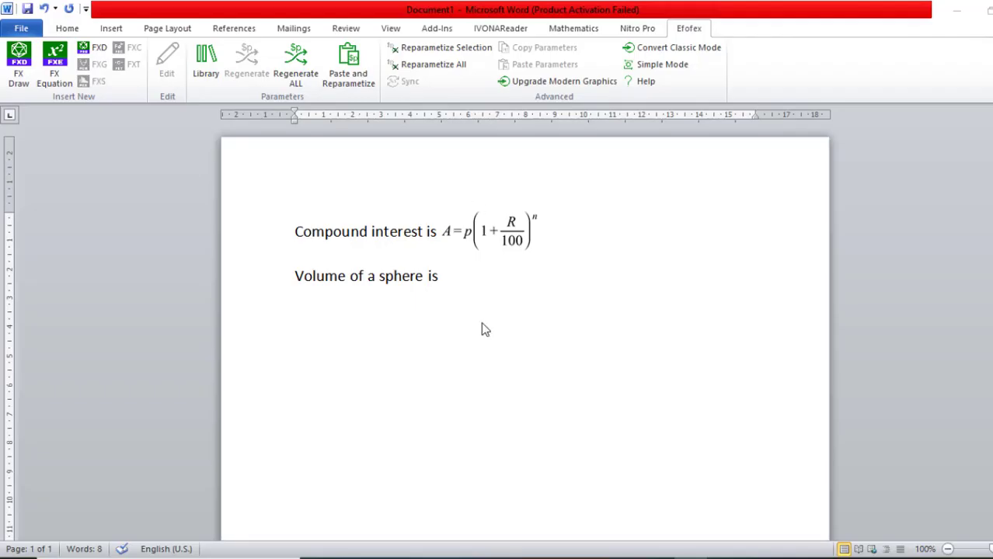